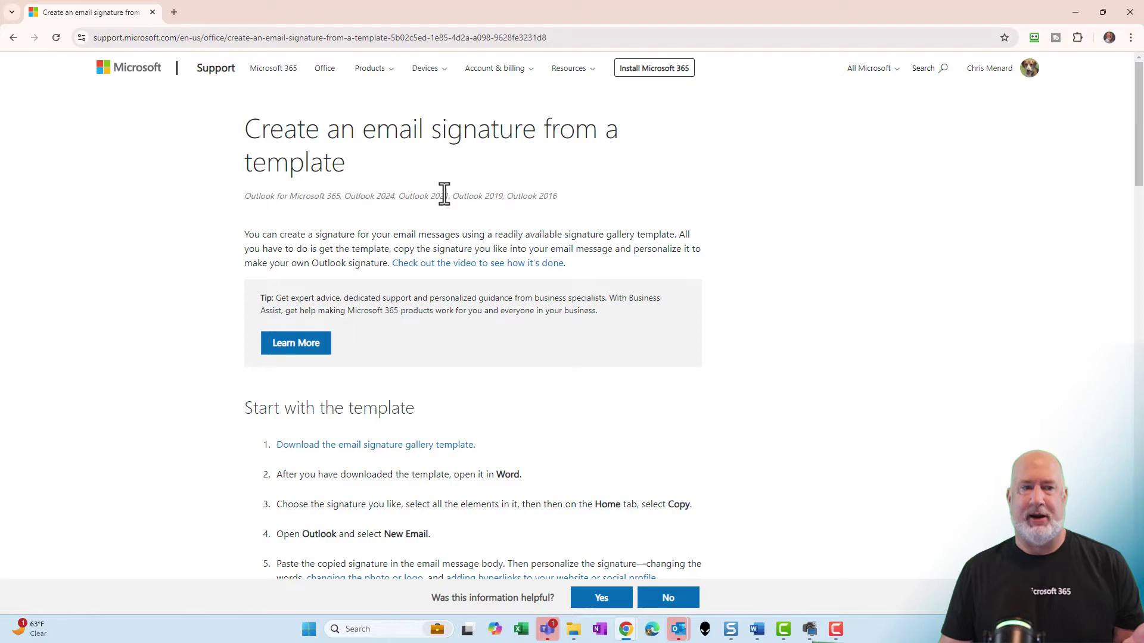
- Scroll the support article down to its 'Start with the template' numbered steps
scroll(453, 208, down, 3)
scroll(570, 224, up, 1)
scroll(570, 224, down, 1)
scroll(570, 224, down, 1)
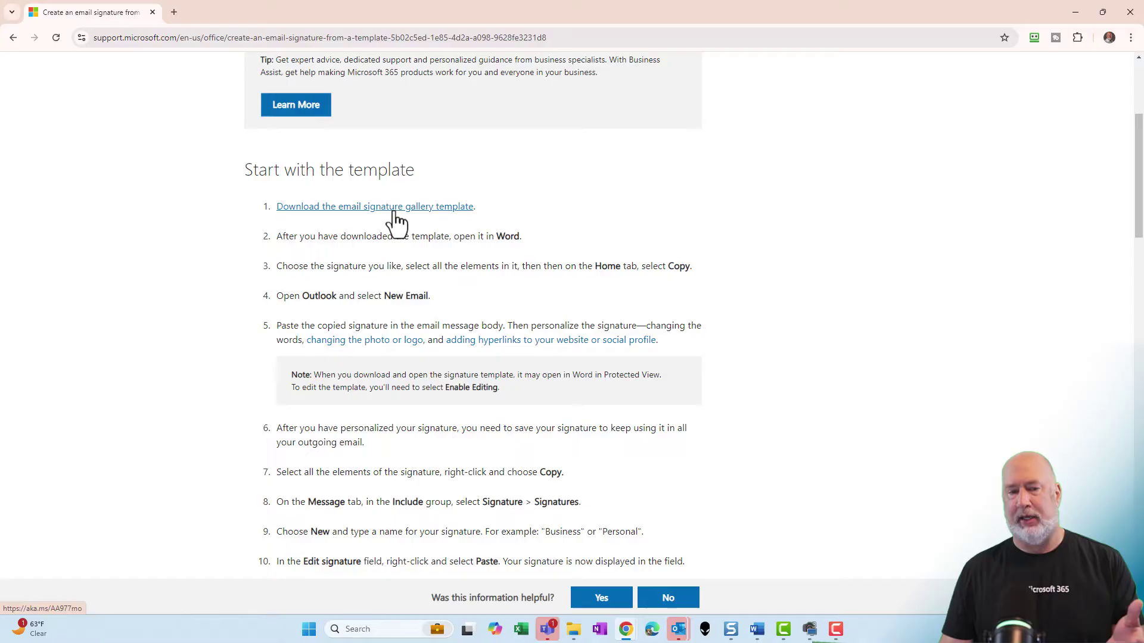
- Open the Abstract profile template from the email signature gallery, then return to the support tab
click(393, 212)
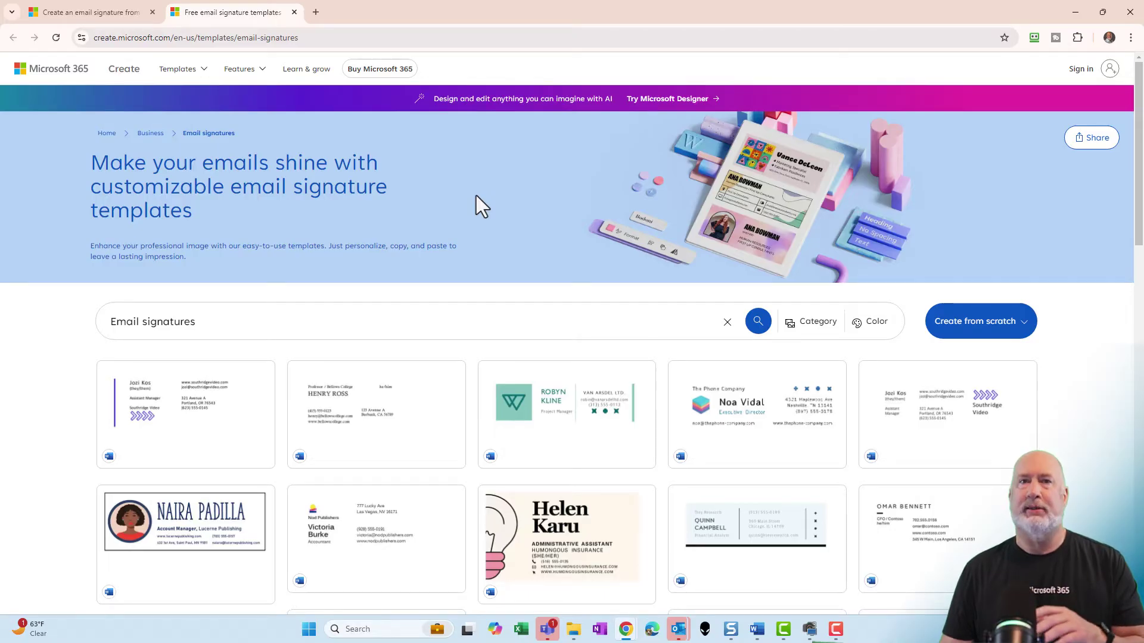
scroll(478, 210, down, 1)
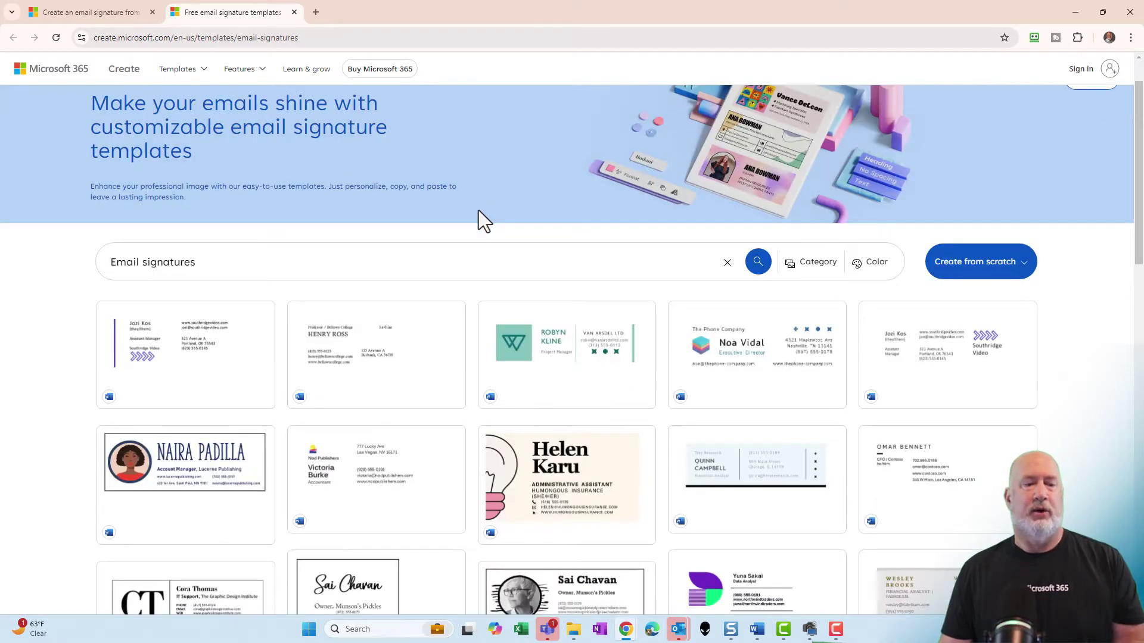
scroll(478, 211, down, 2)
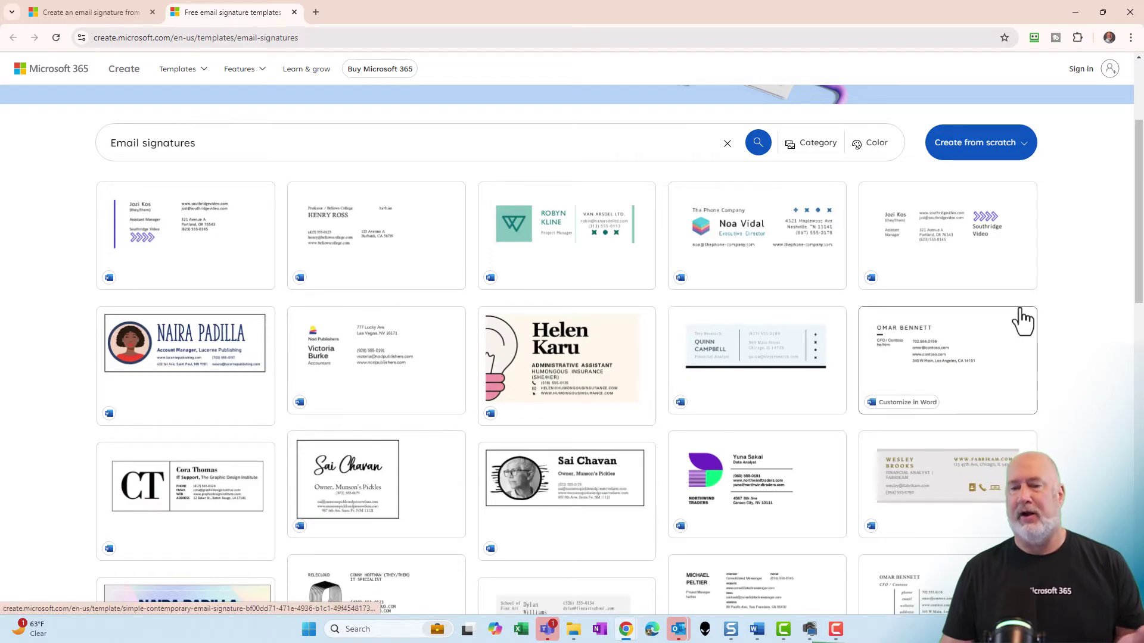
scroll(1082, 307, down, 2)
scroll(1082, 307, down, 2)
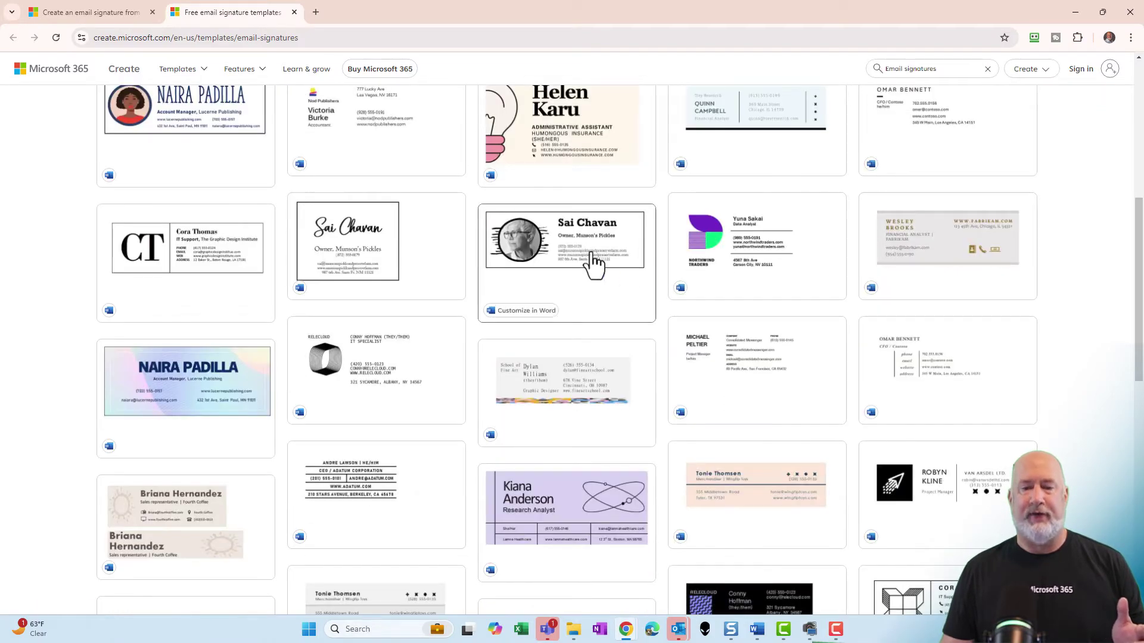
click(523, 314)
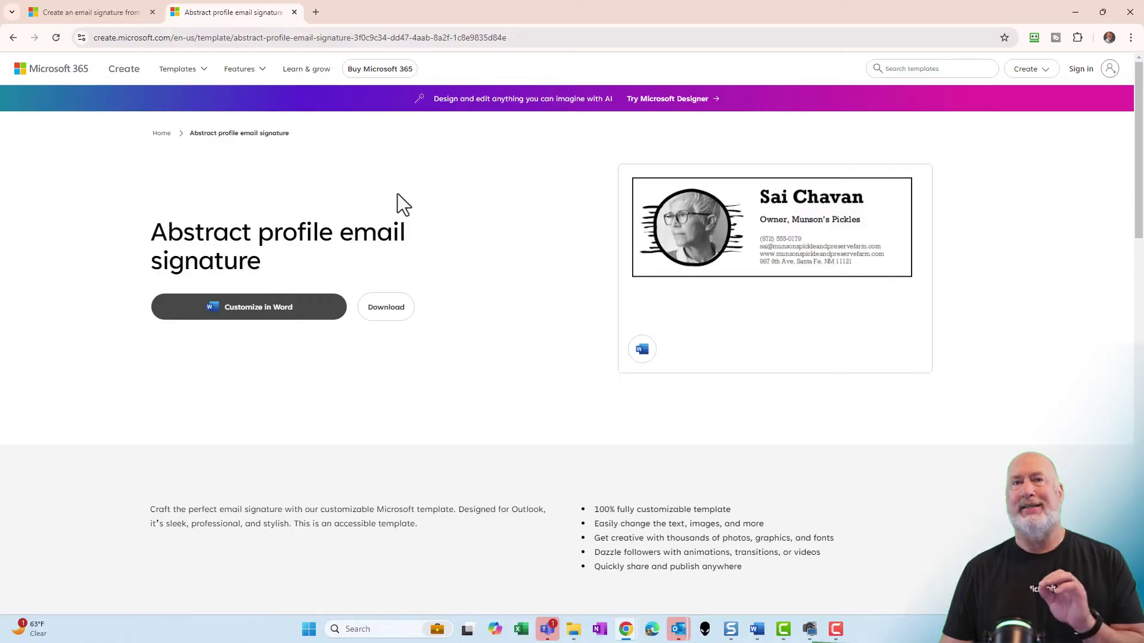
click(80, 18)
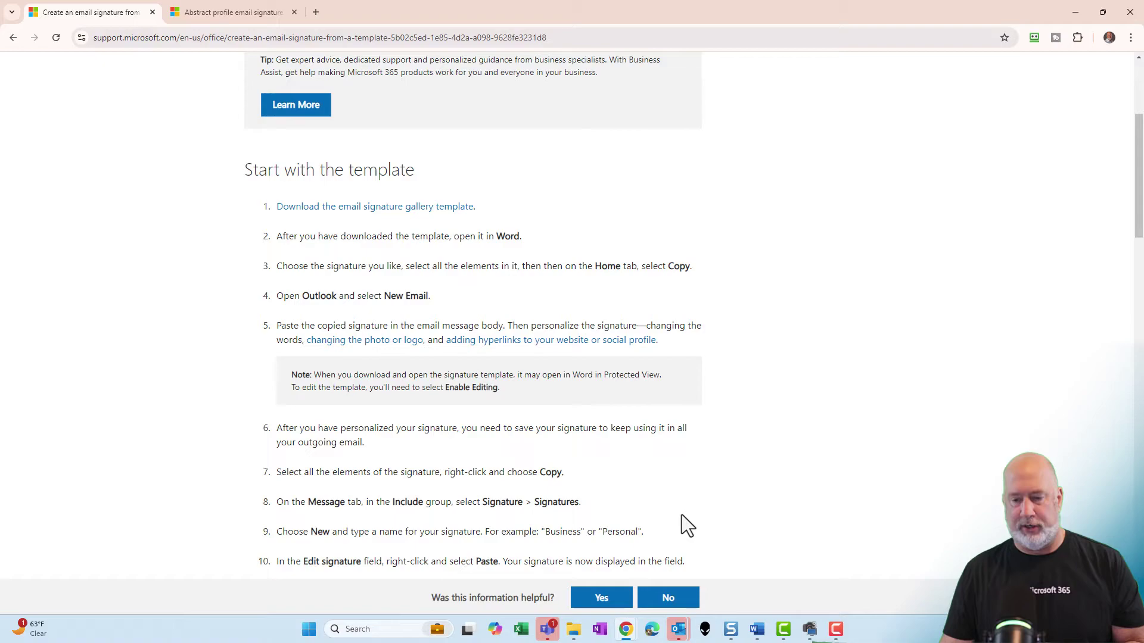
- Browse the signature gallery document in Word and copy the whole Signature 1 table
click(756, 629)
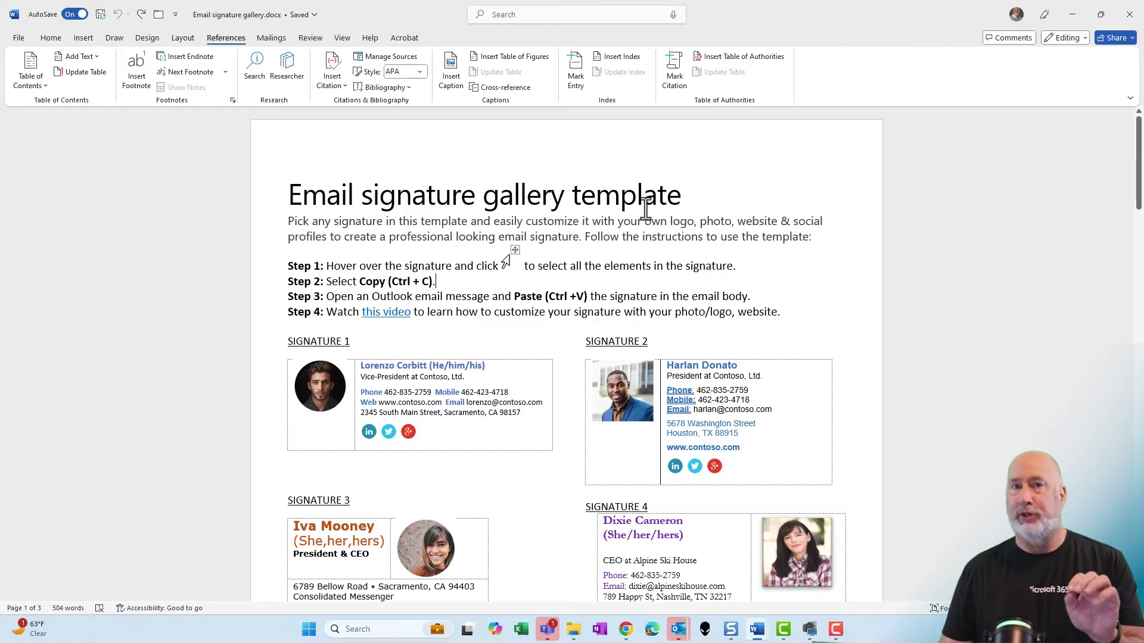
scroll(646, 208, down, 3)
scroll(647, 212, down, 3)
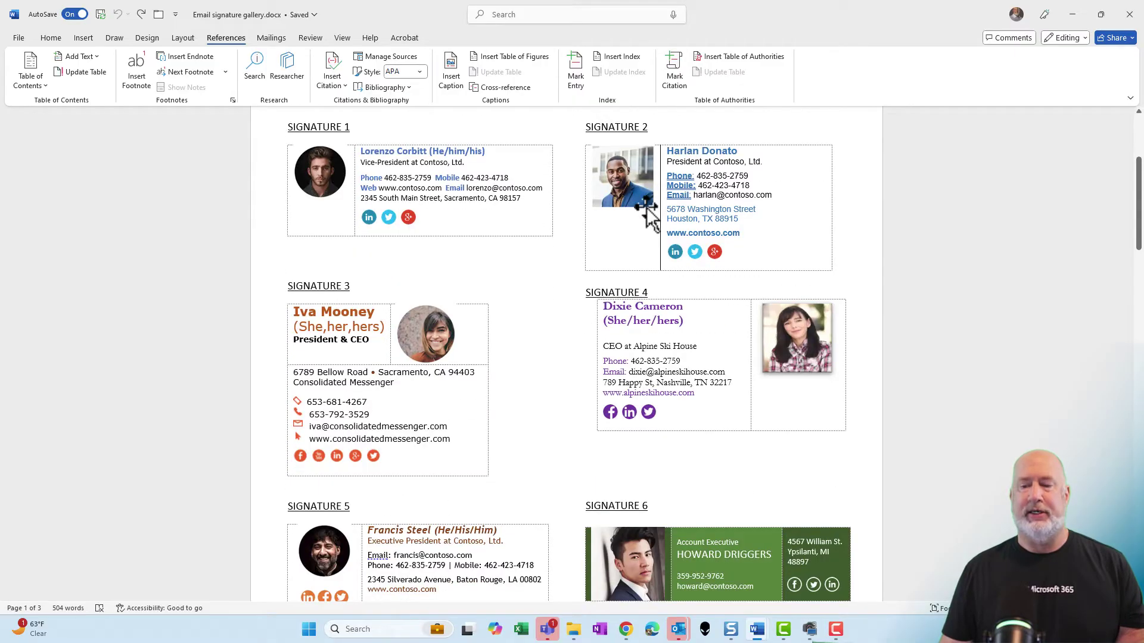
scroll(646, 211, down, 3)
scroll(646, 212, down, 2)
scroll(646, 211, down, 1)
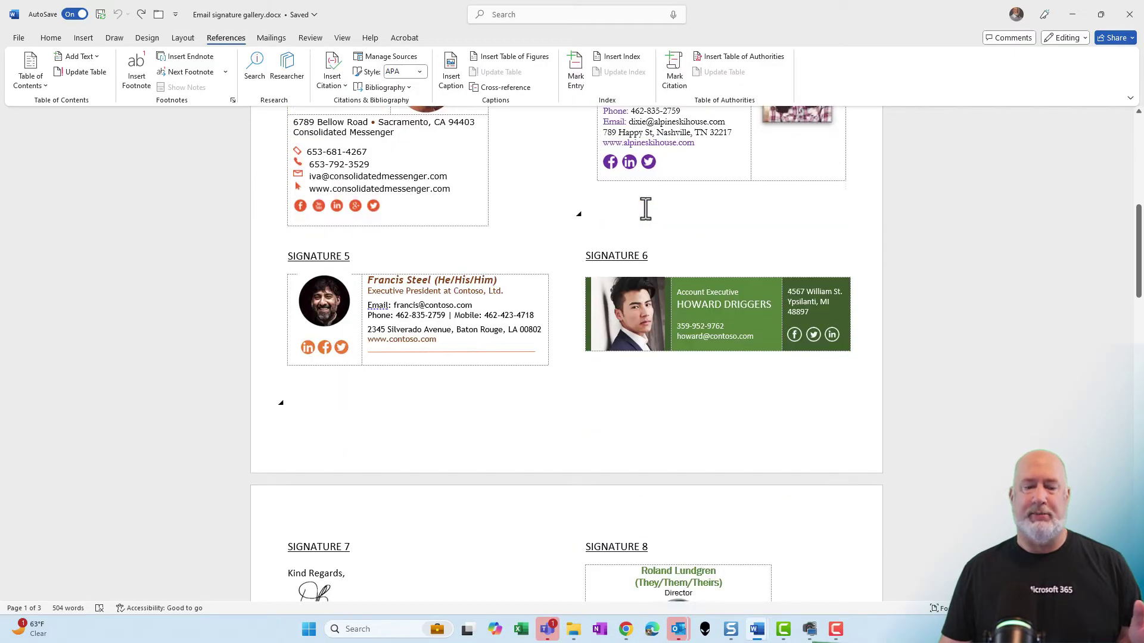
scroll(647, 210, down, 2)
scroll(645, 207, down, 2)
scroll(646, 208, down, 3)
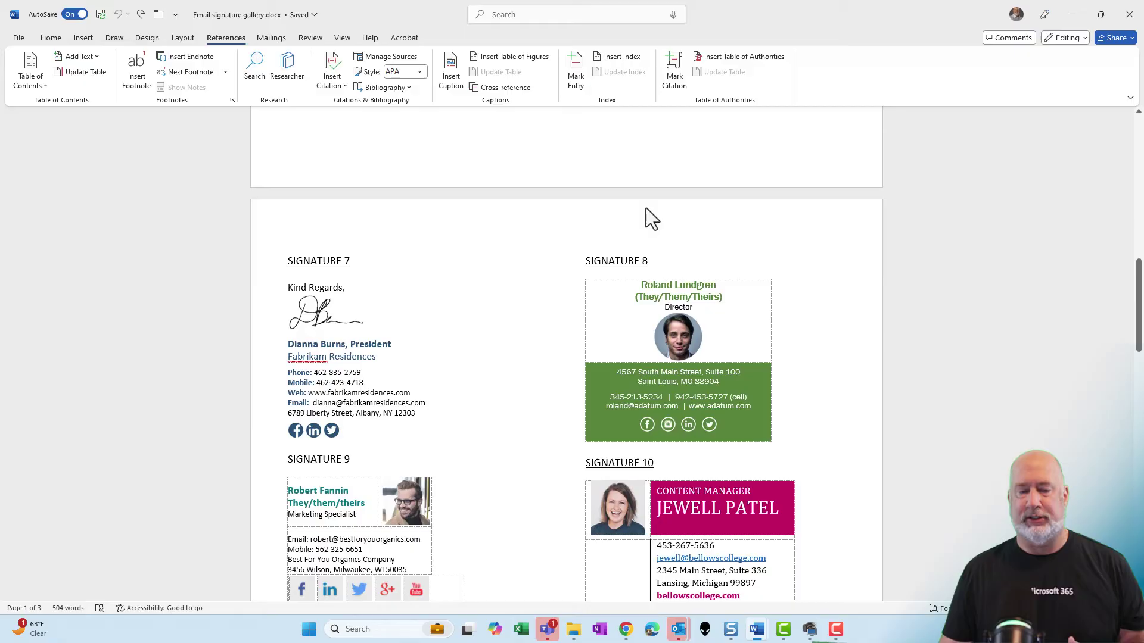
scroll(646, 209, up, 10)
scroll(645, 208, up, 5)
scroll(645, 209, up, 1)
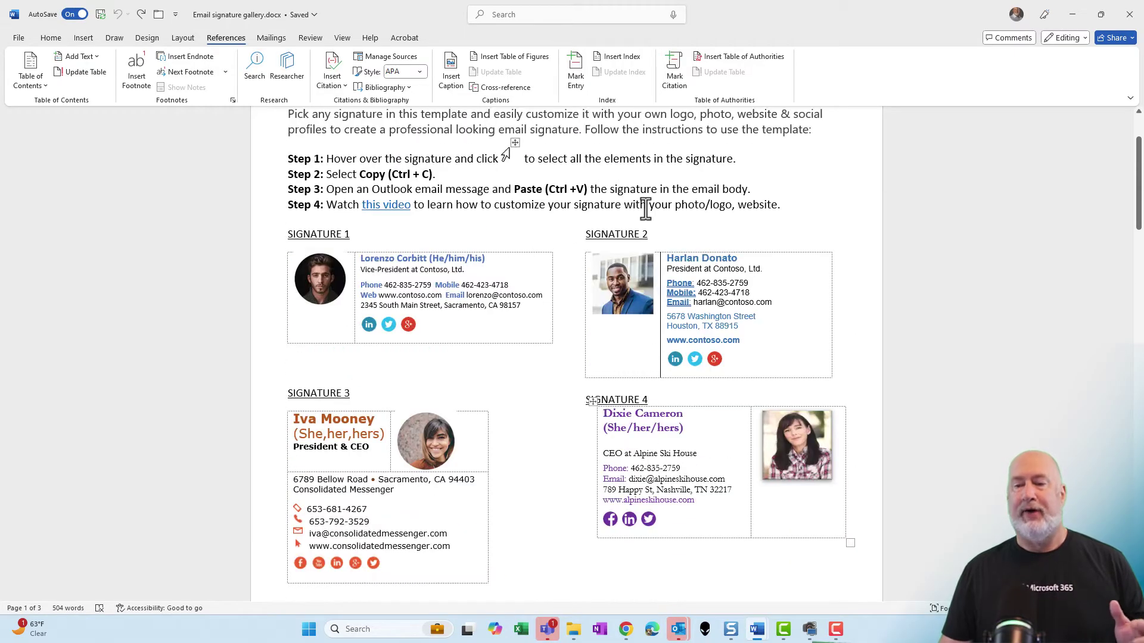
scroll(646, 209, up, 1)
mouse_move(378, 305)
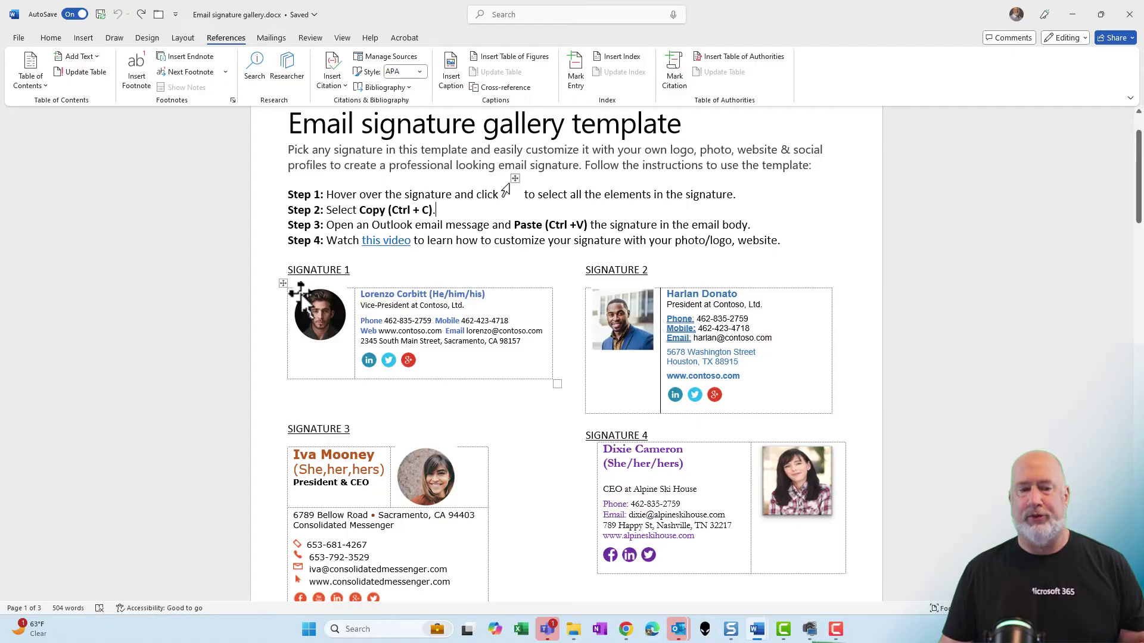
click(282, 285)
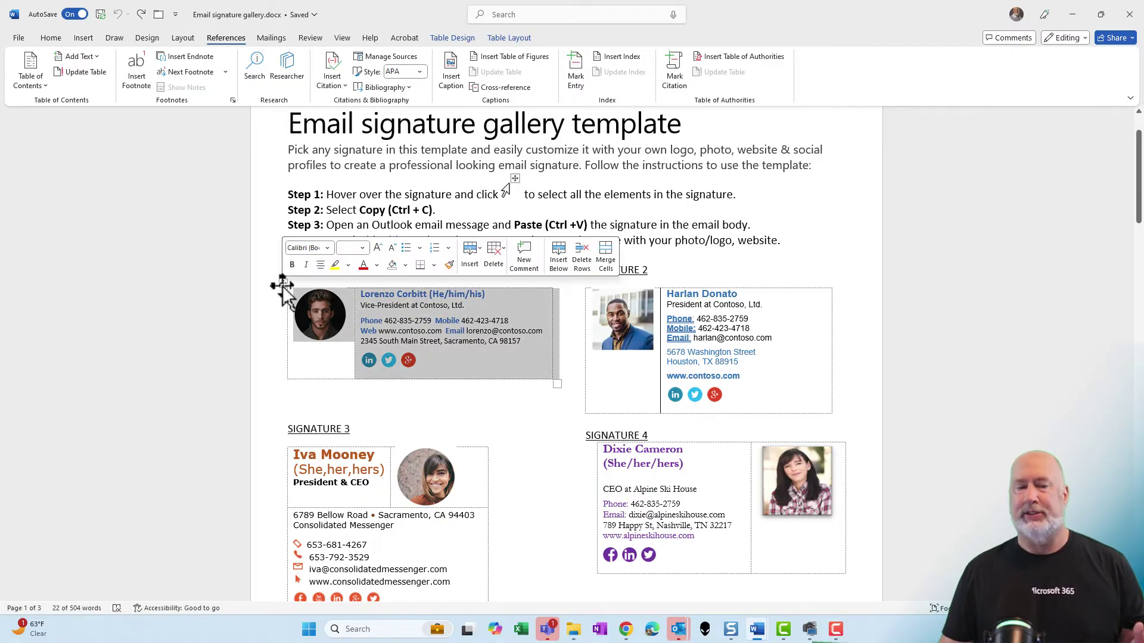
key(ctrl+c)
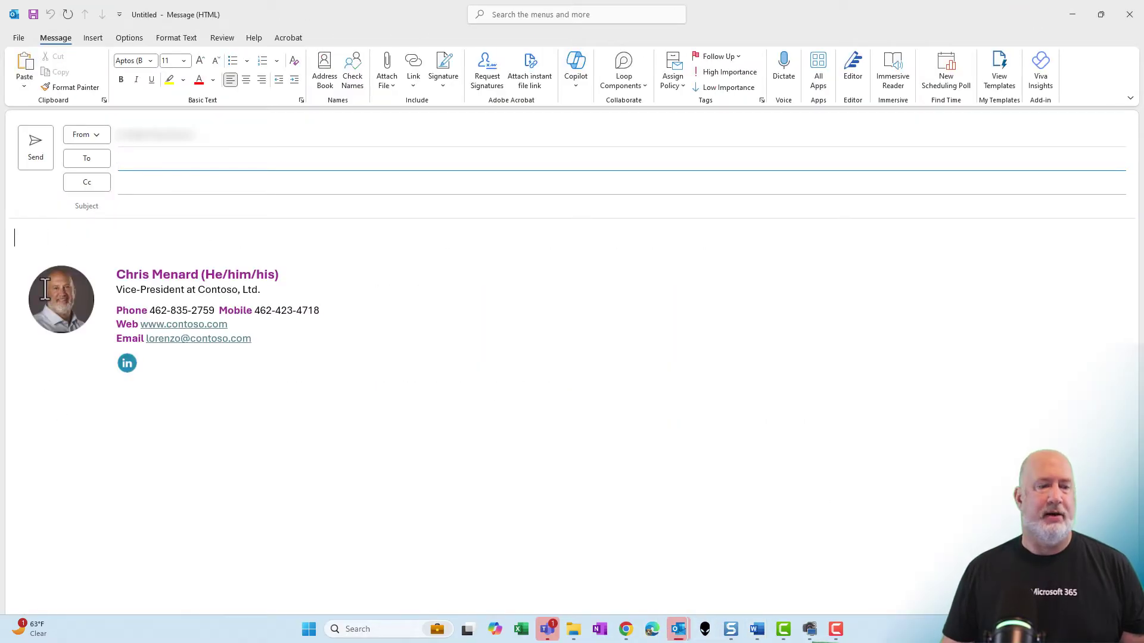
- Paste the template signature, then delete both the existing signature table and the pasted copy
click(35, 417)
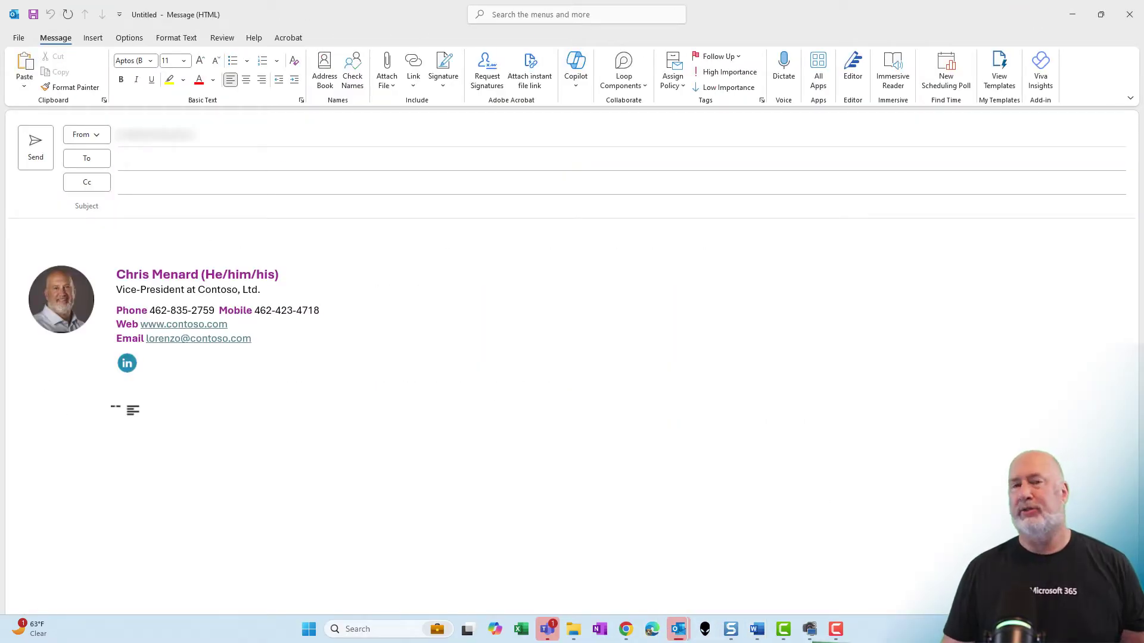
key(ctrl+v)
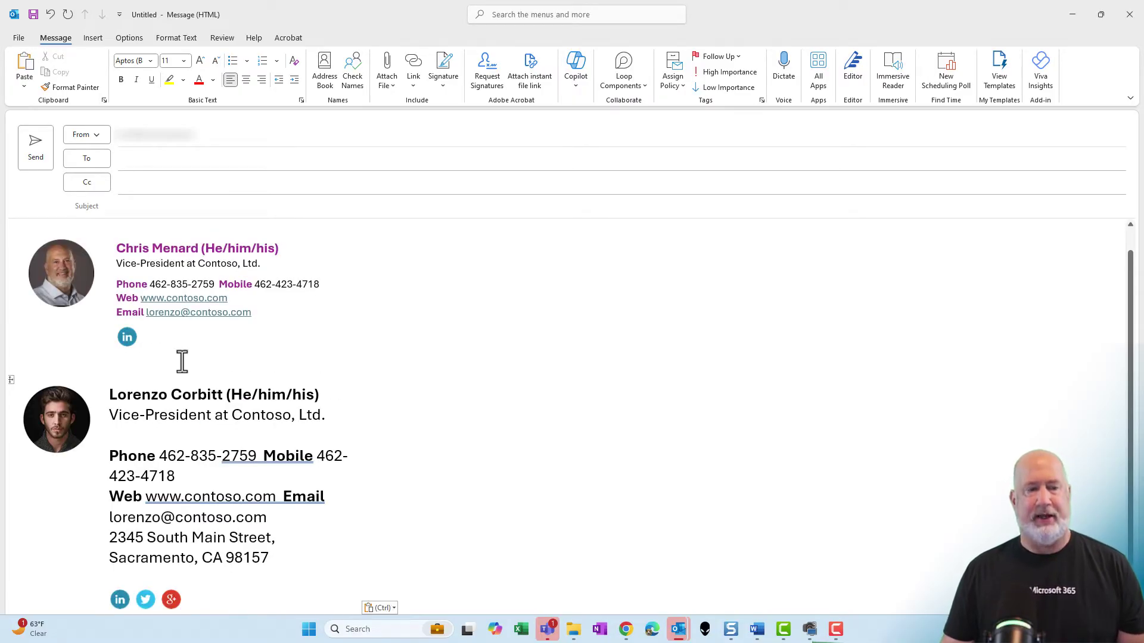
mouse_move(196, 295)
click(15, 234)
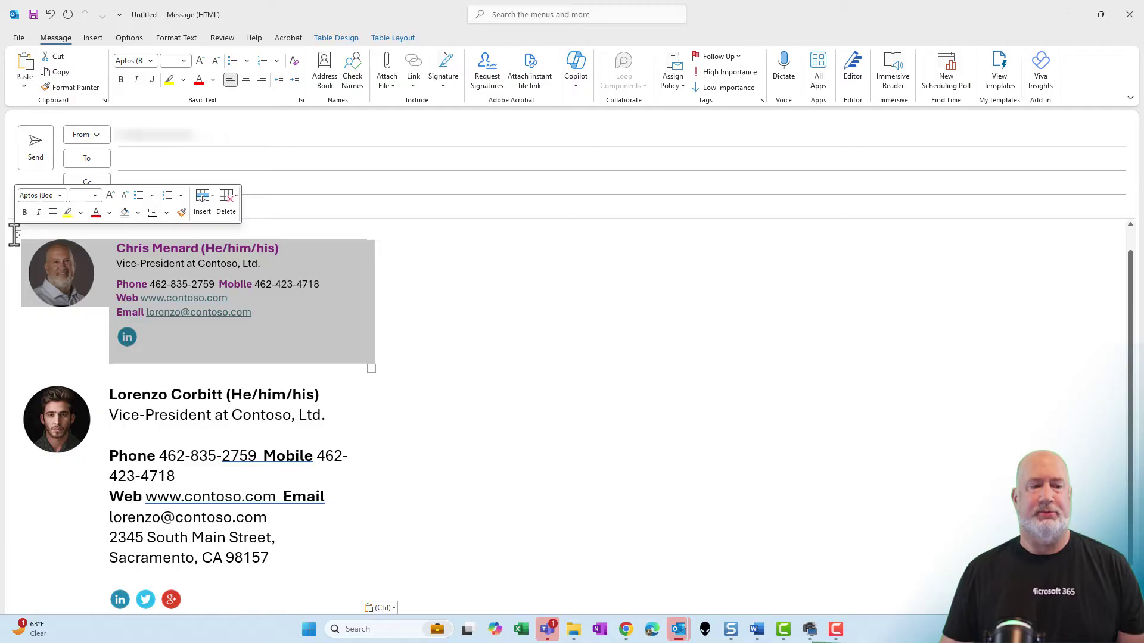
right_click(14, 235)
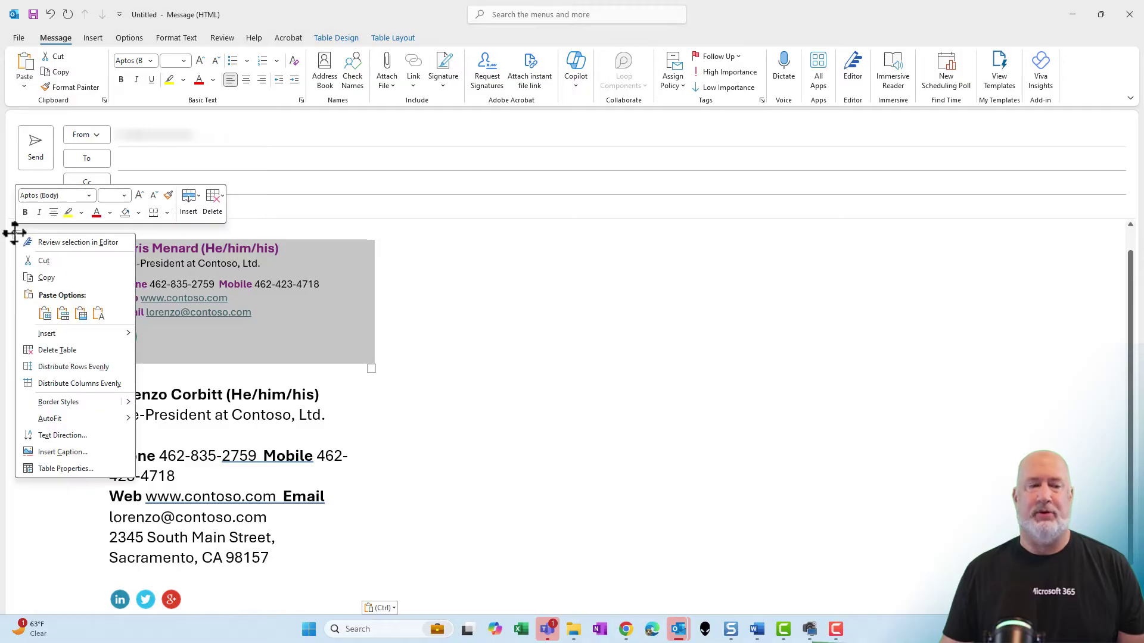
click(57, 350)
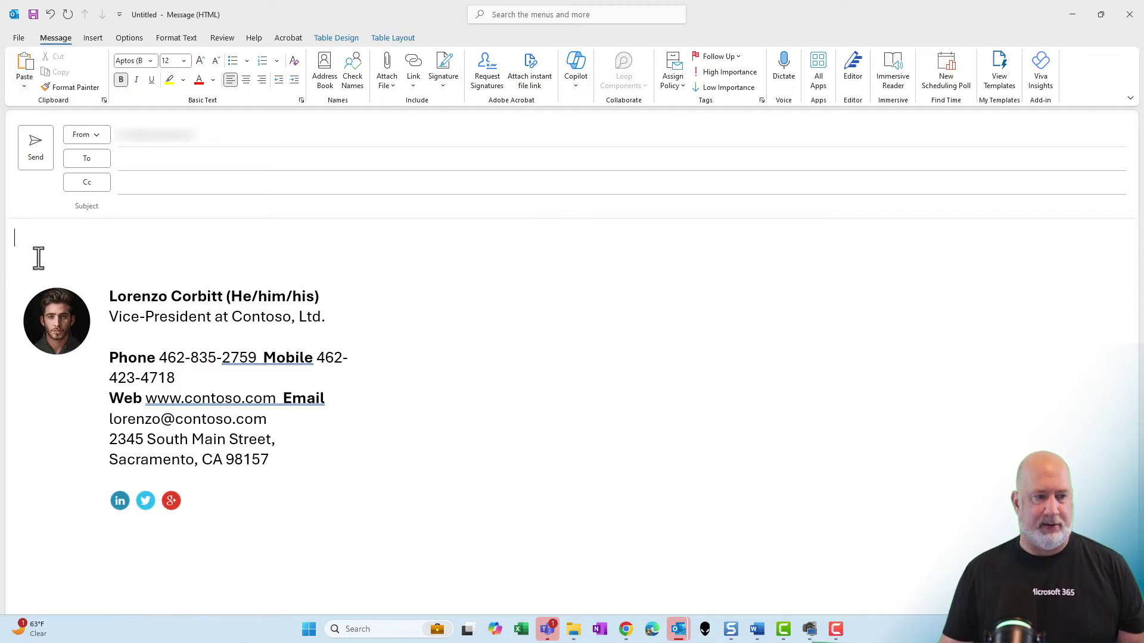
drag(38, 258, 233, 487)
key(Delete)
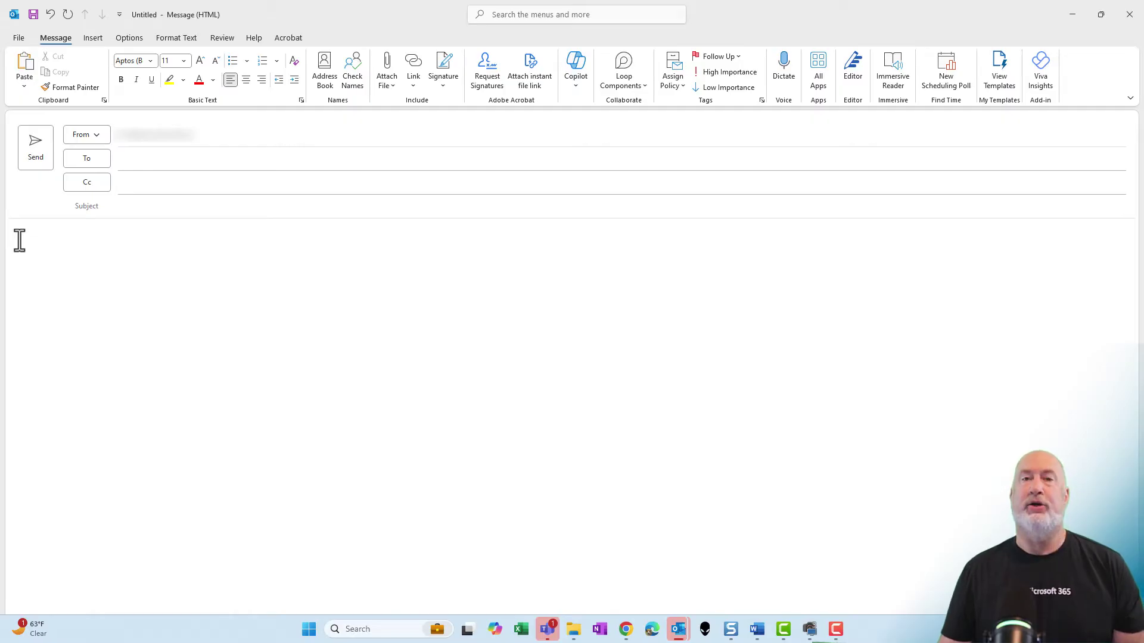
- Paste the template signature again keeping source formatting, and select its sample photo
key(ctrl+v)
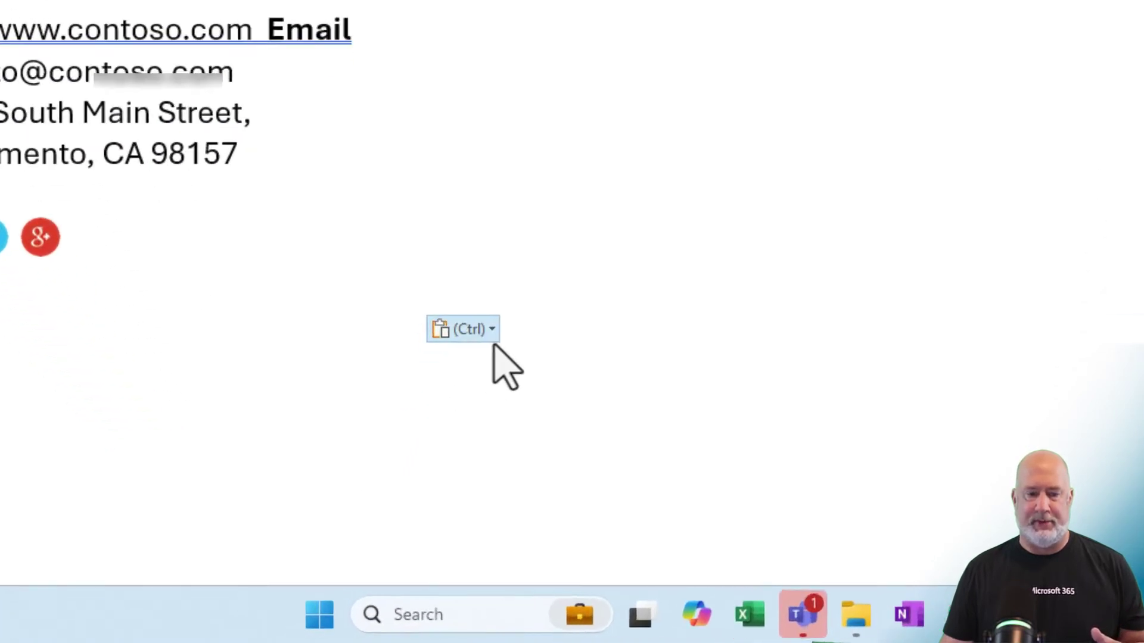
click(485, 333)
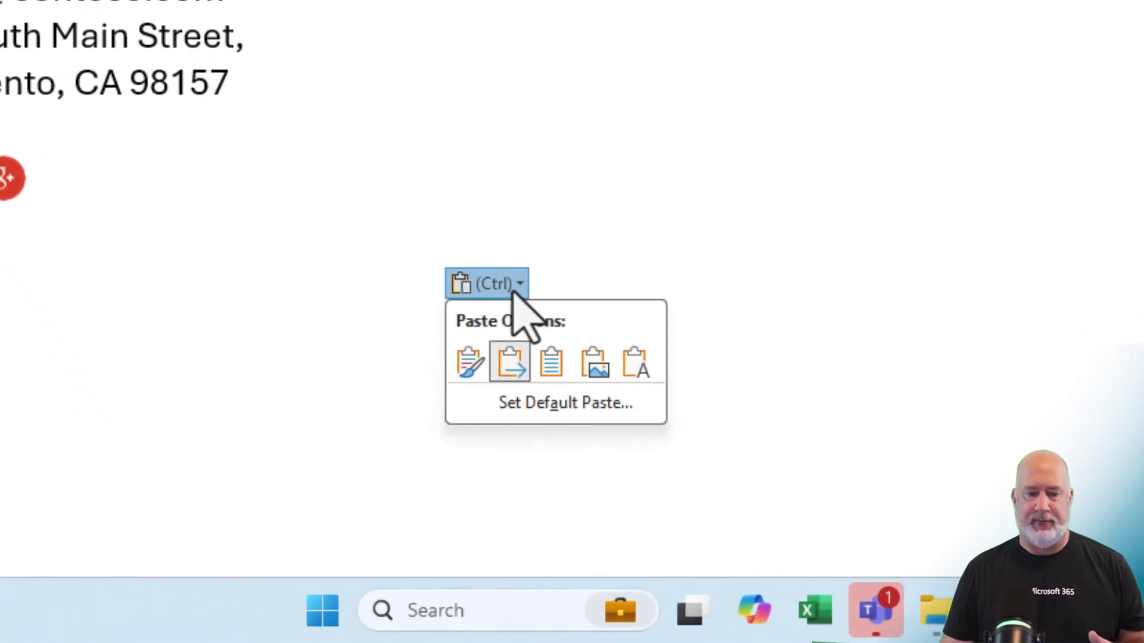
click(454, 374)
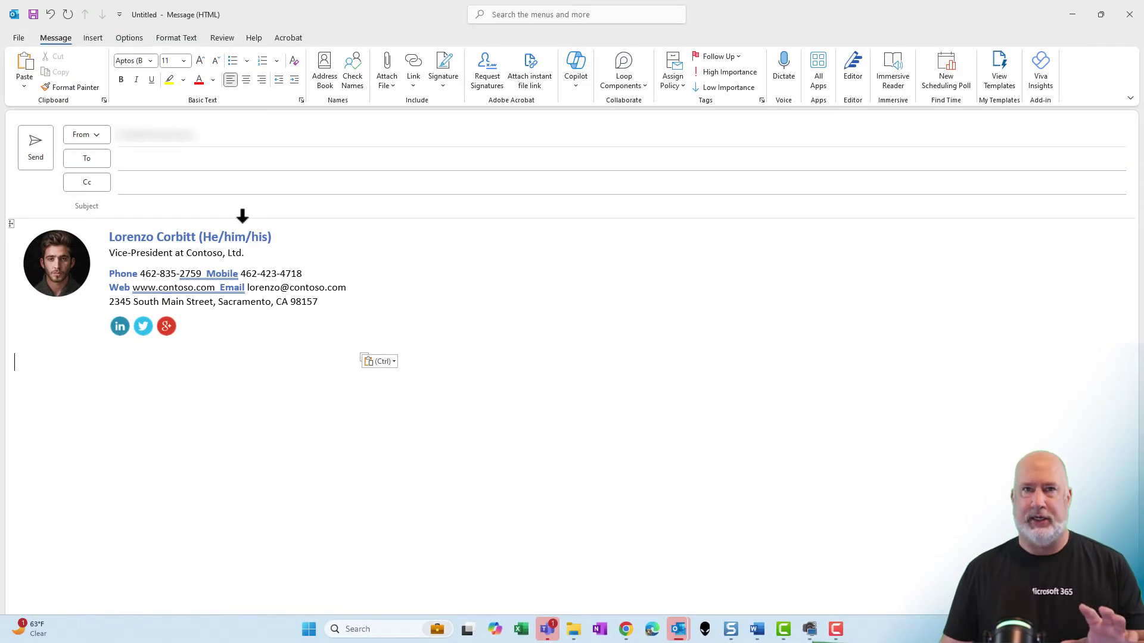
click(182, 238)
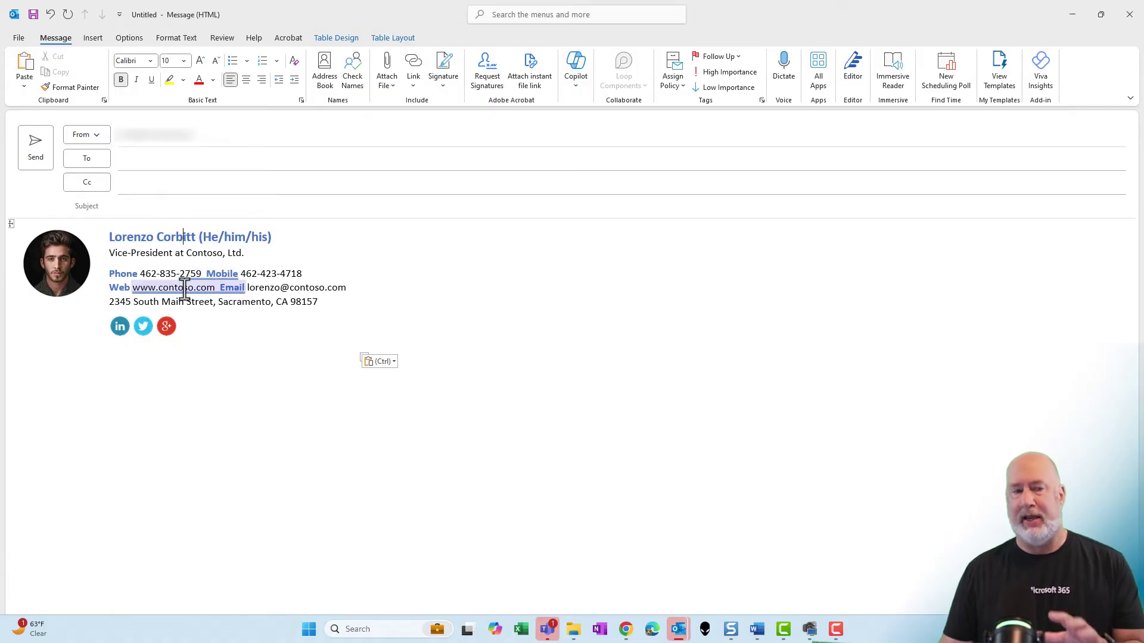
click(64, 274)
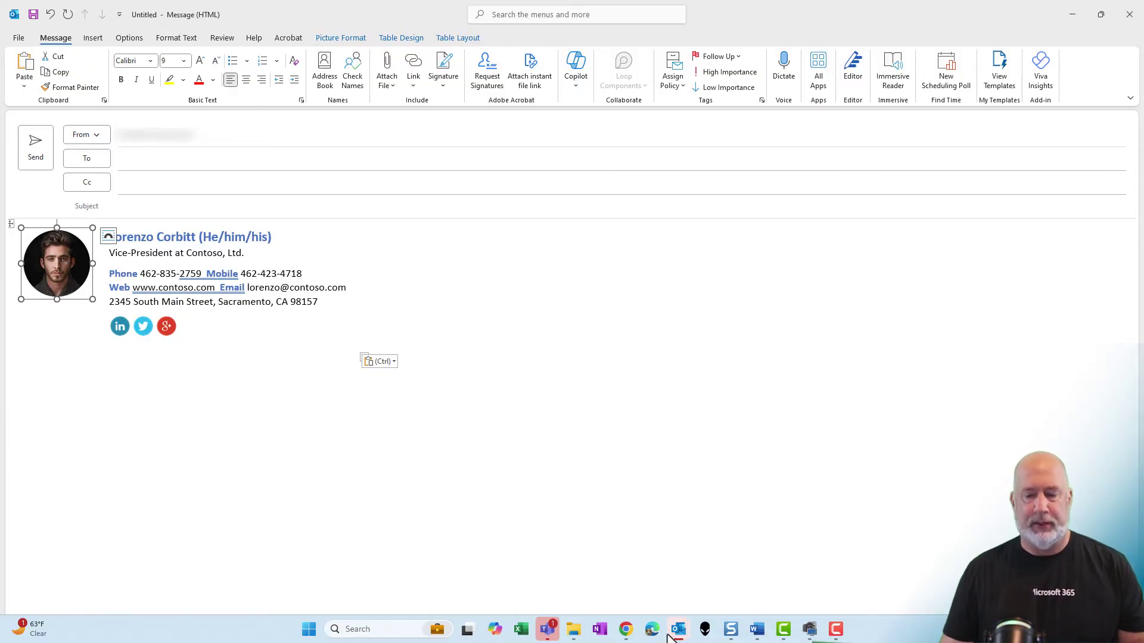
- Paste the portrait photo onto the blank Word document's page
mouse_move(756, 629)
click(625, 560)
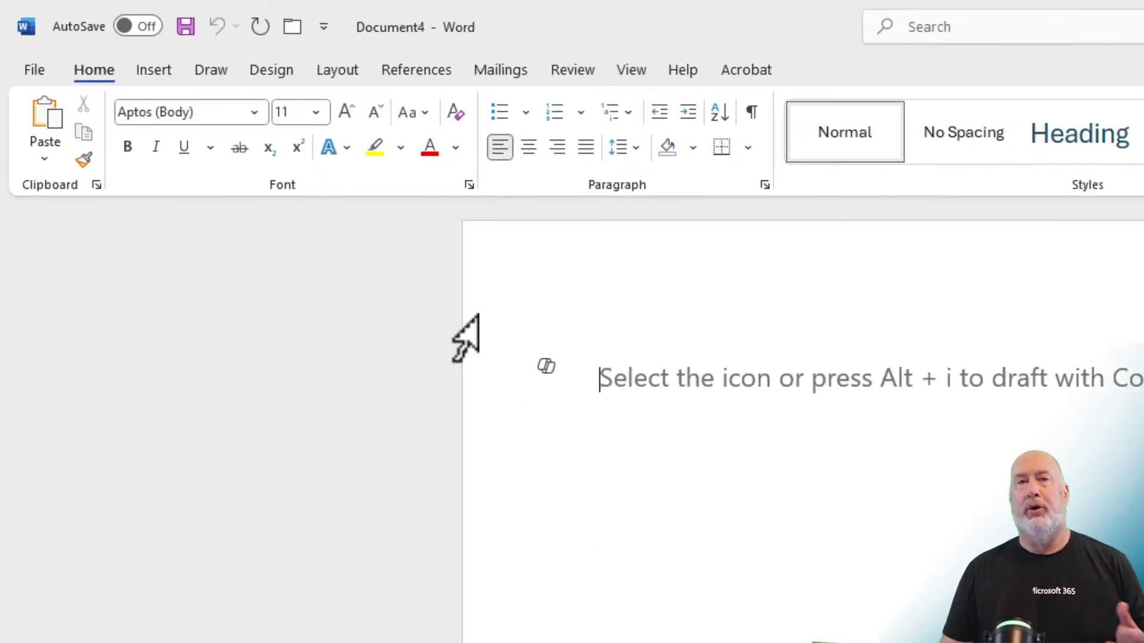
click(162, 74)
click(284, 160)
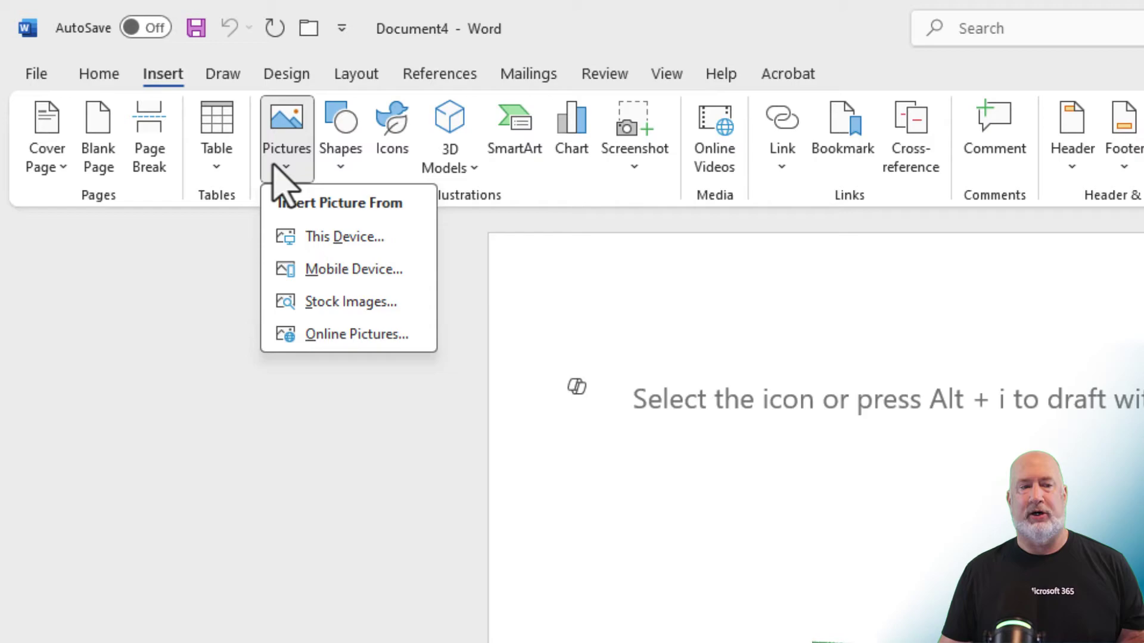
click(644, 401)
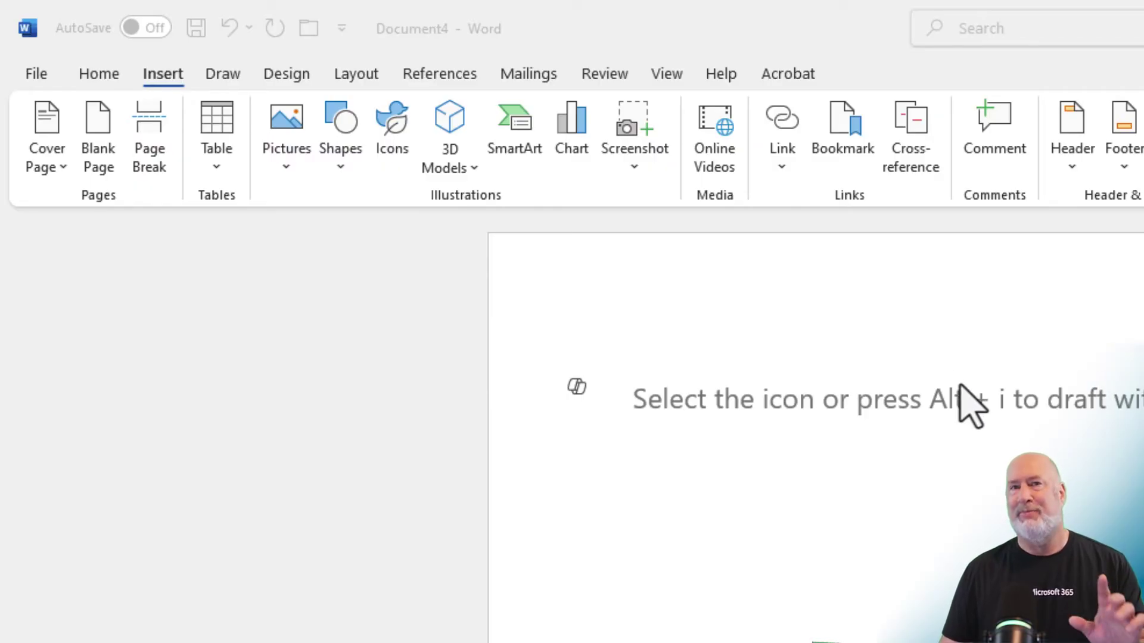
click(654, 400)
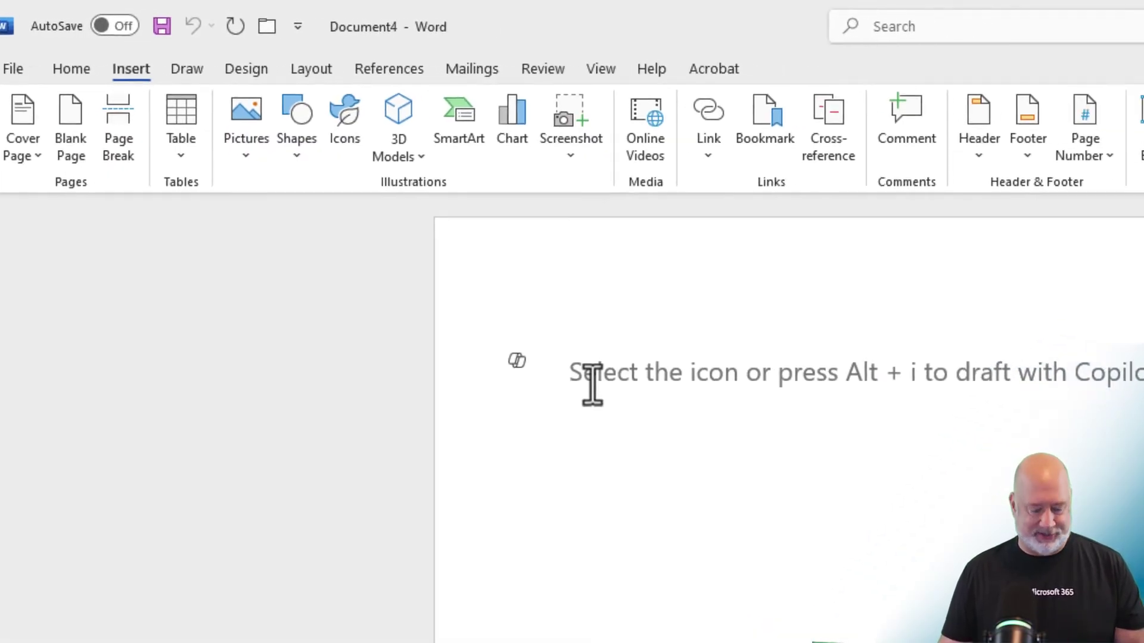
key(ctrl+v)
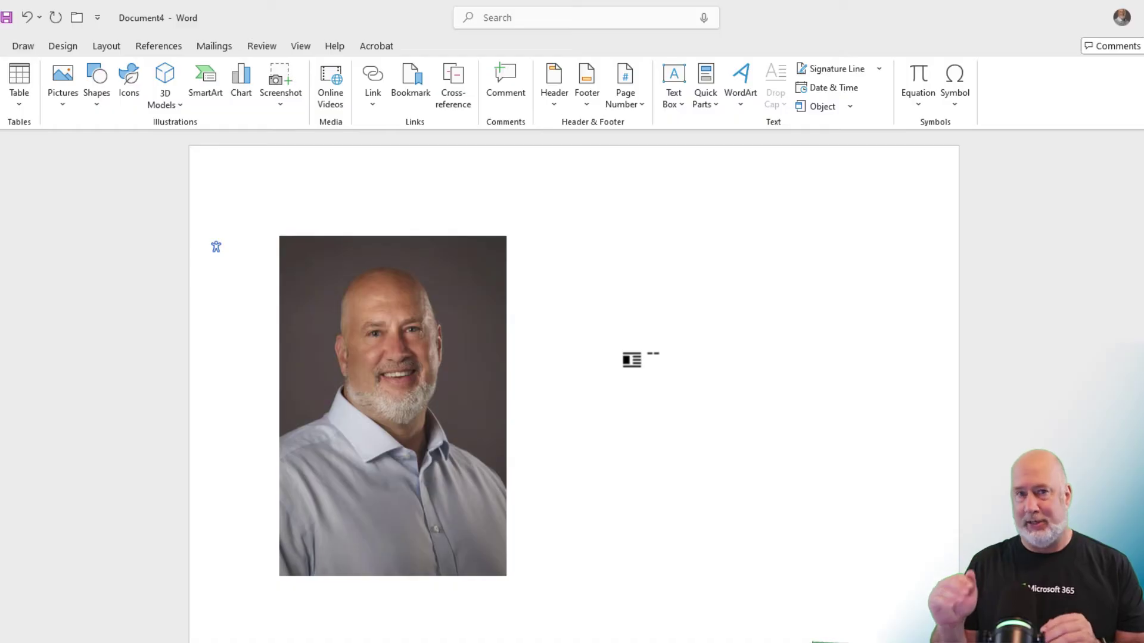
- Crop the portrait's top and bottom to a nearly square head-and-shoulders shot
click(398, 265)
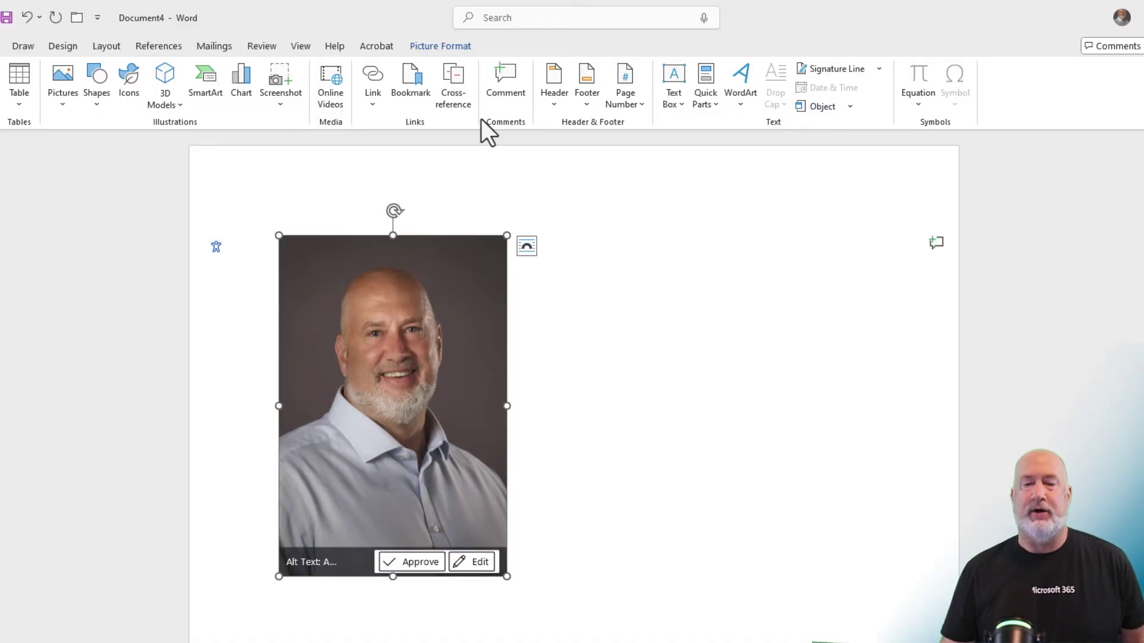
click(452, 46)
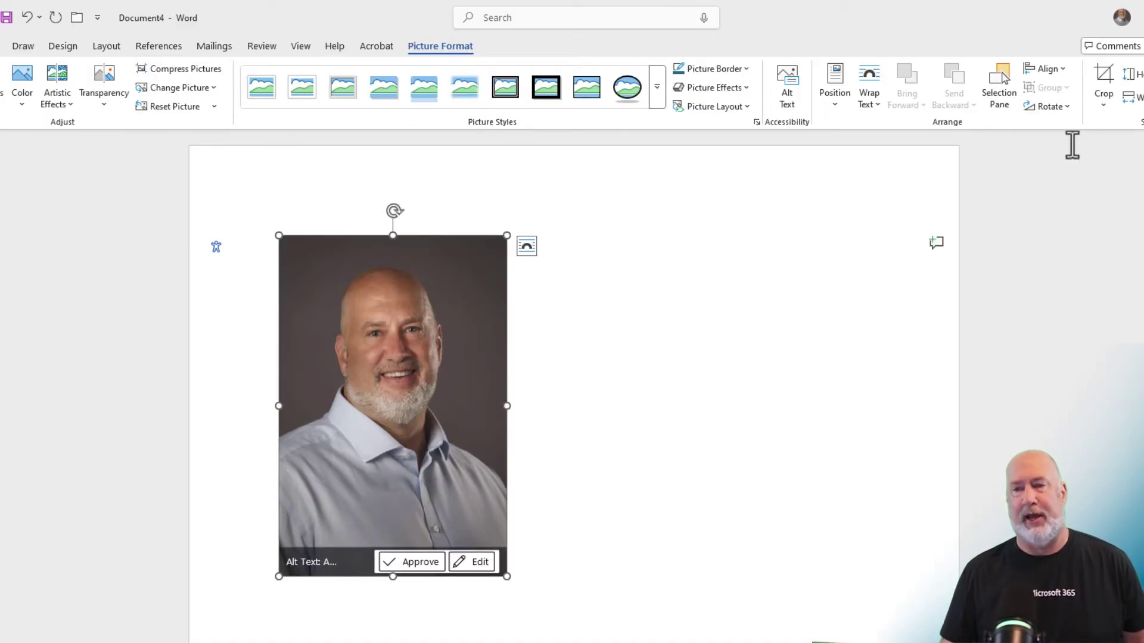
click(1104, 105)
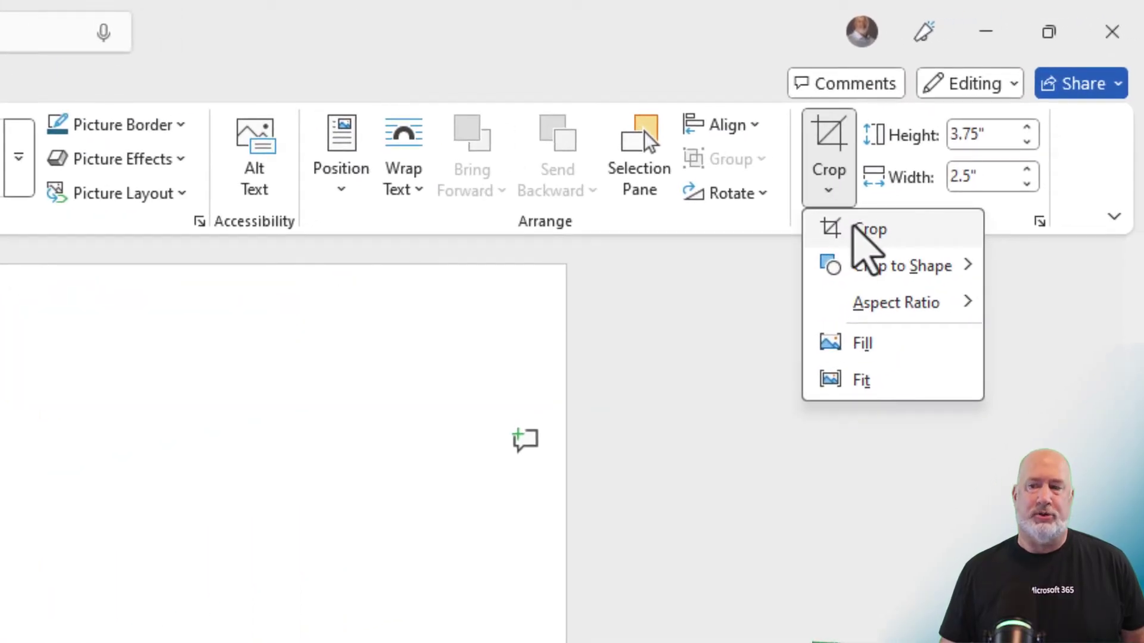
click(866, 239)
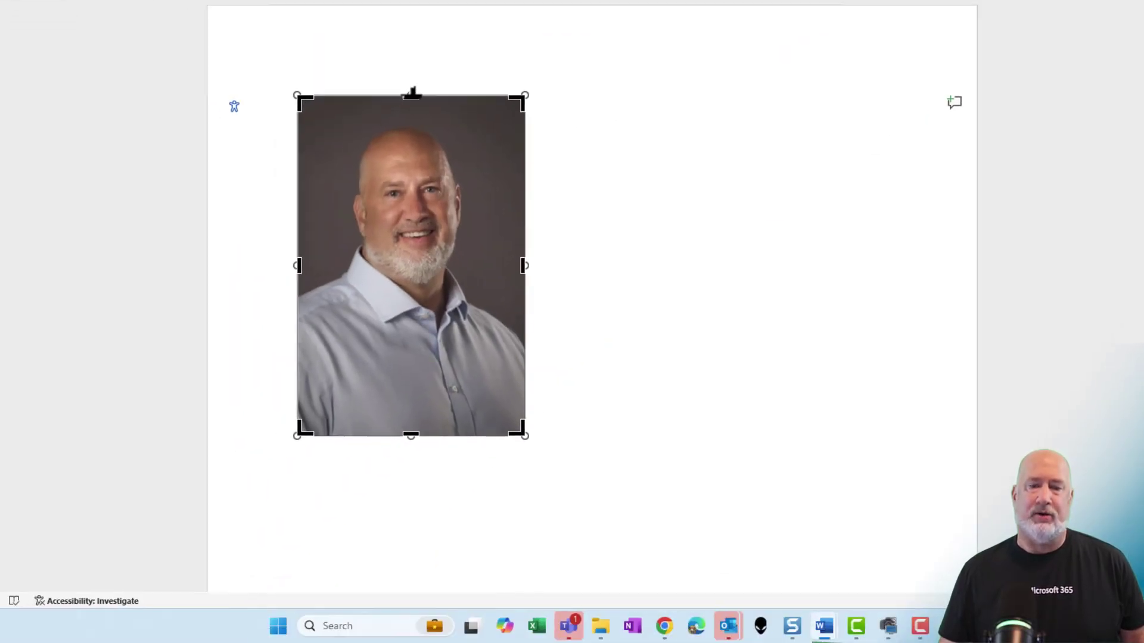
drag(411, 102, 410, 118)
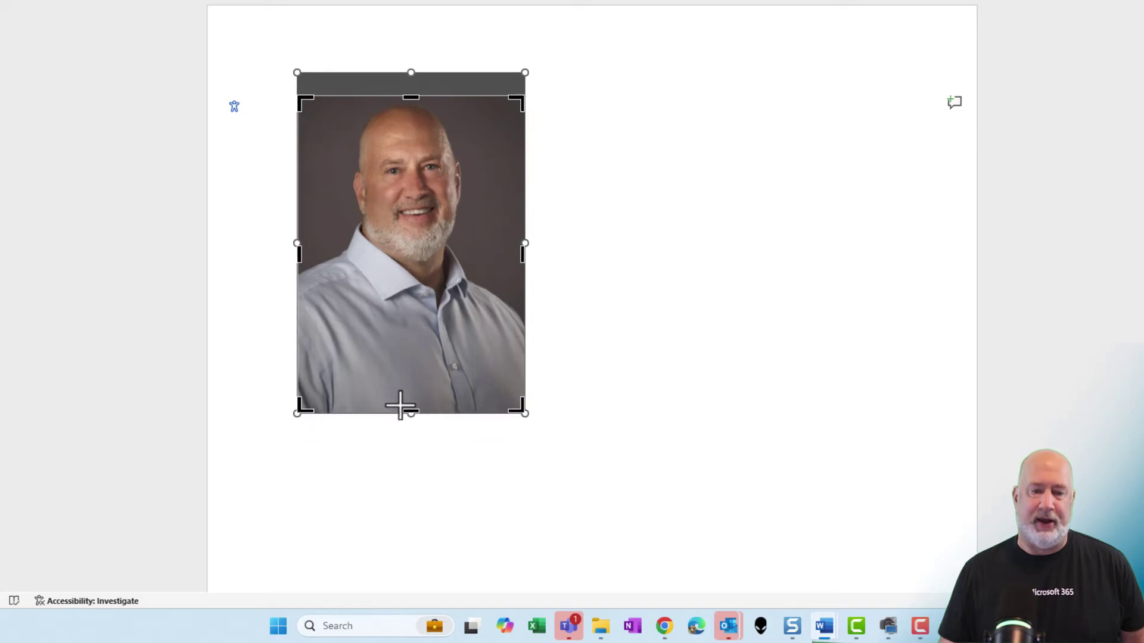
drag(411, 408, 408, 354)
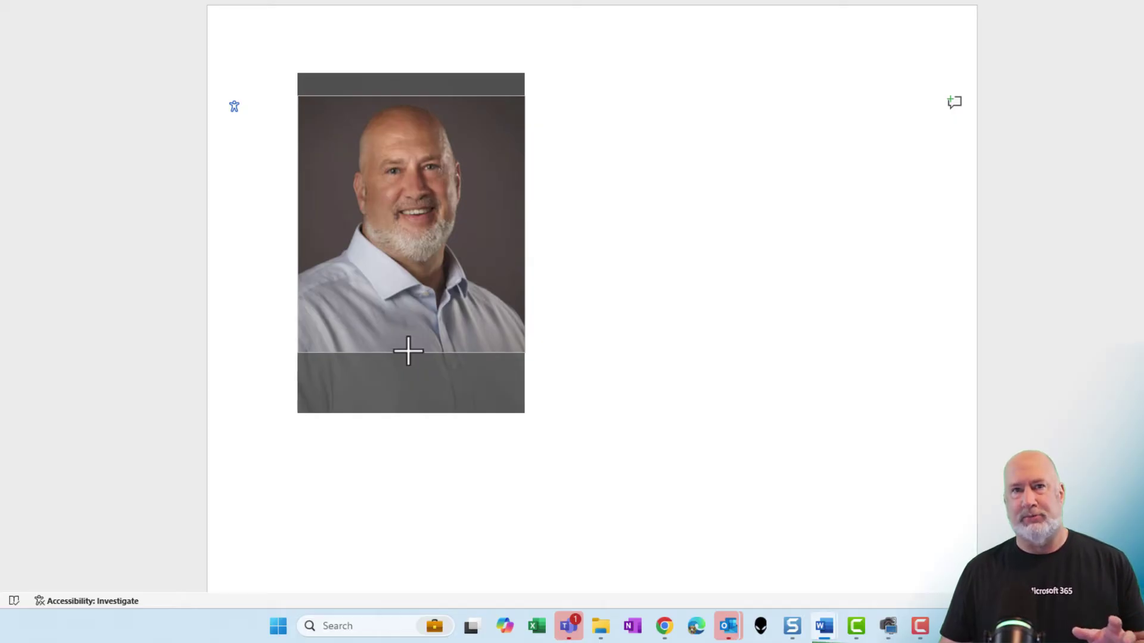
drag(408, 354, 409, 344)
click(626, 166)
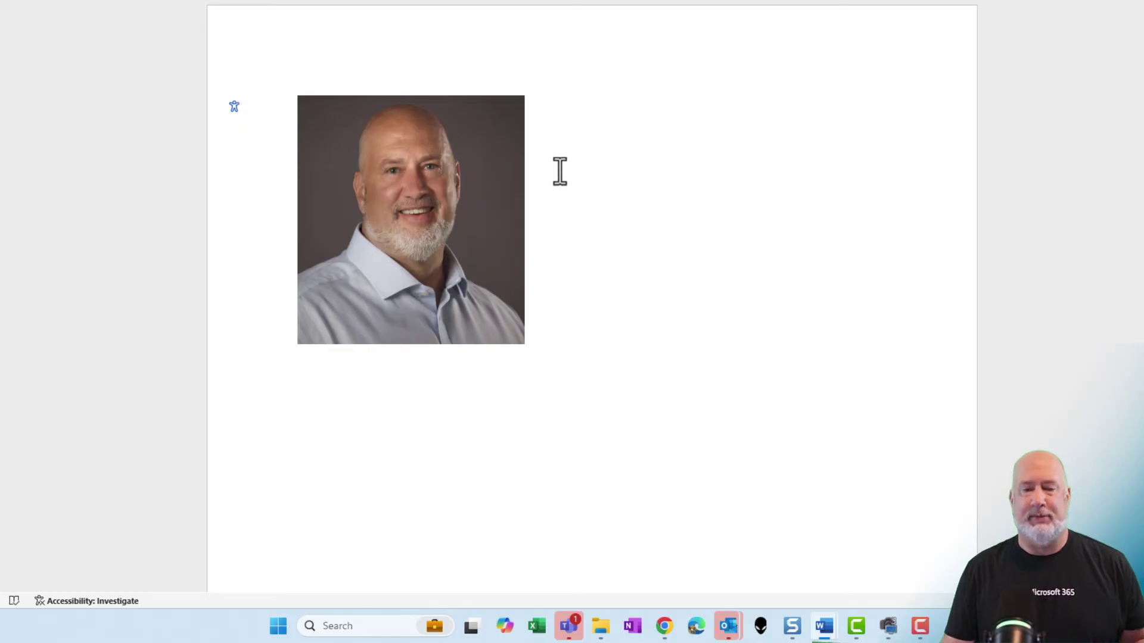
click(483, 164)
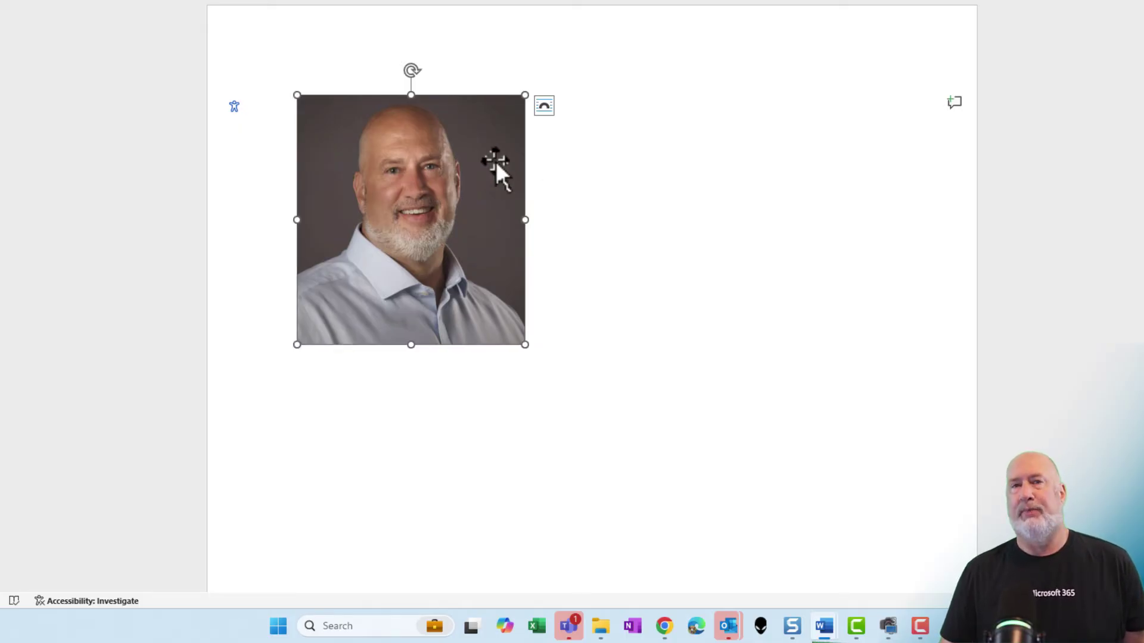
- Crop the photo to an Oval shape and resize it down to signature size
click(444, 47)
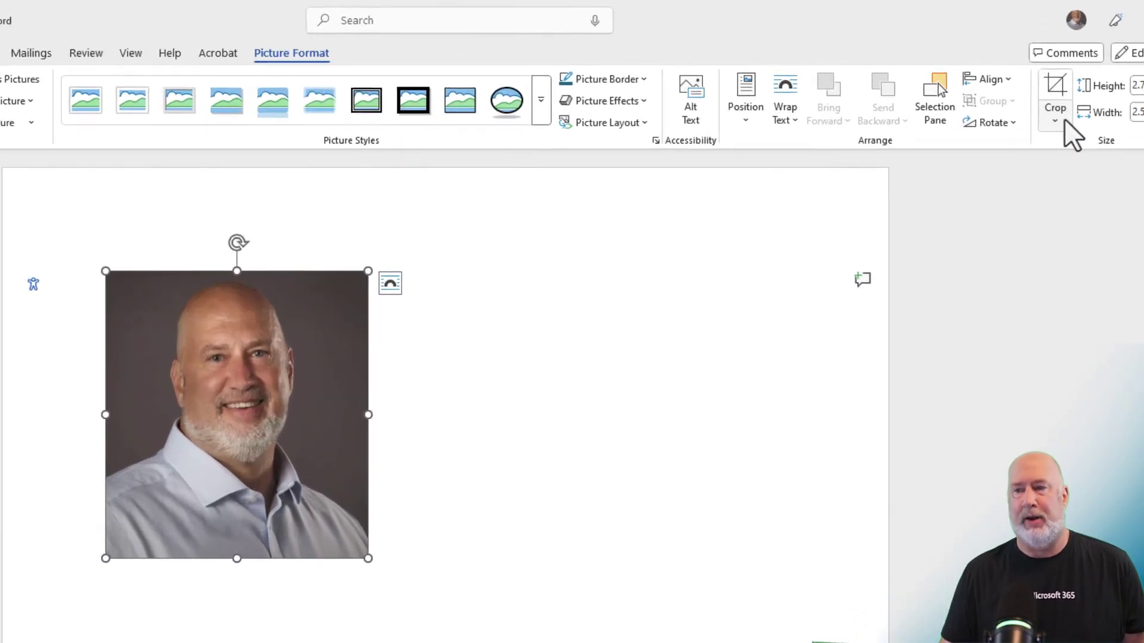
click(1095, 103)
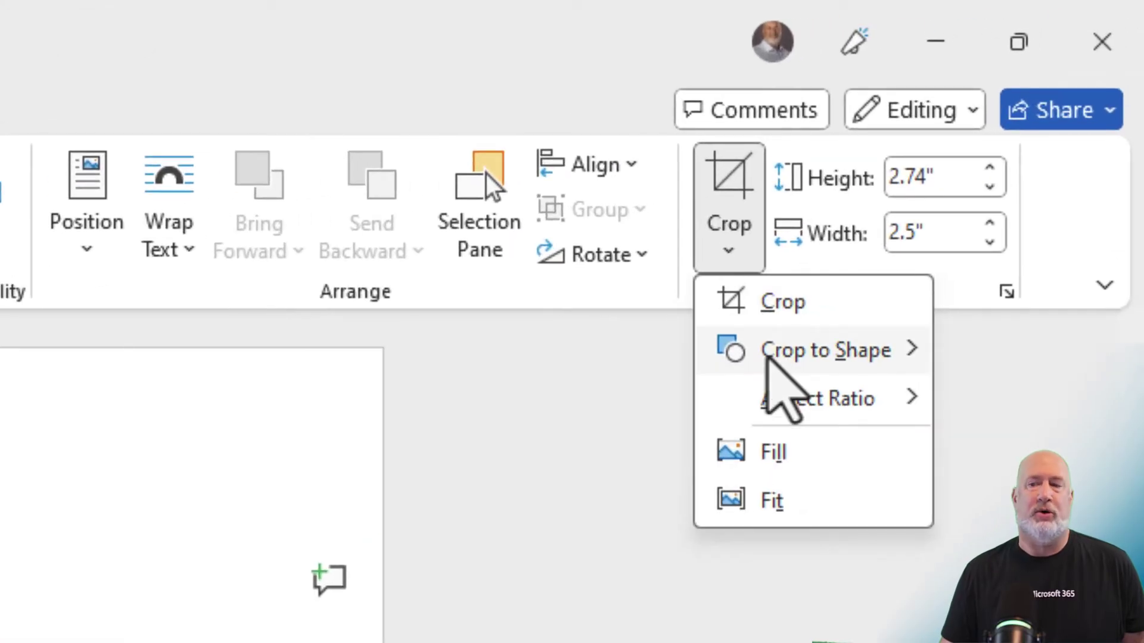
mouse_move(826, 349)
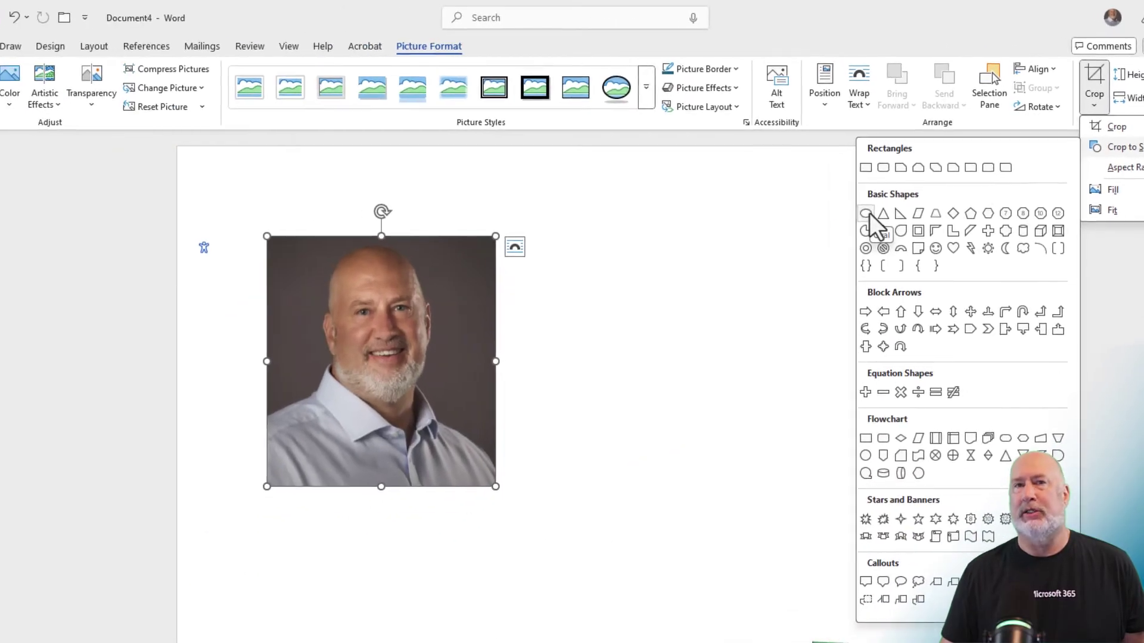
click(186, 508)
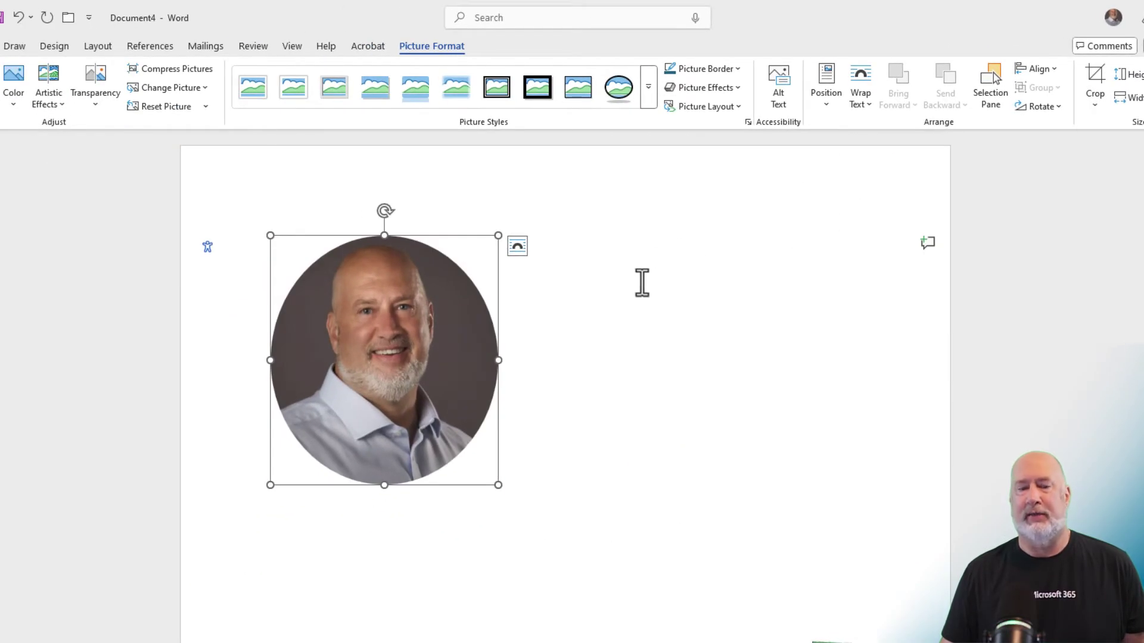
click(618, 296)
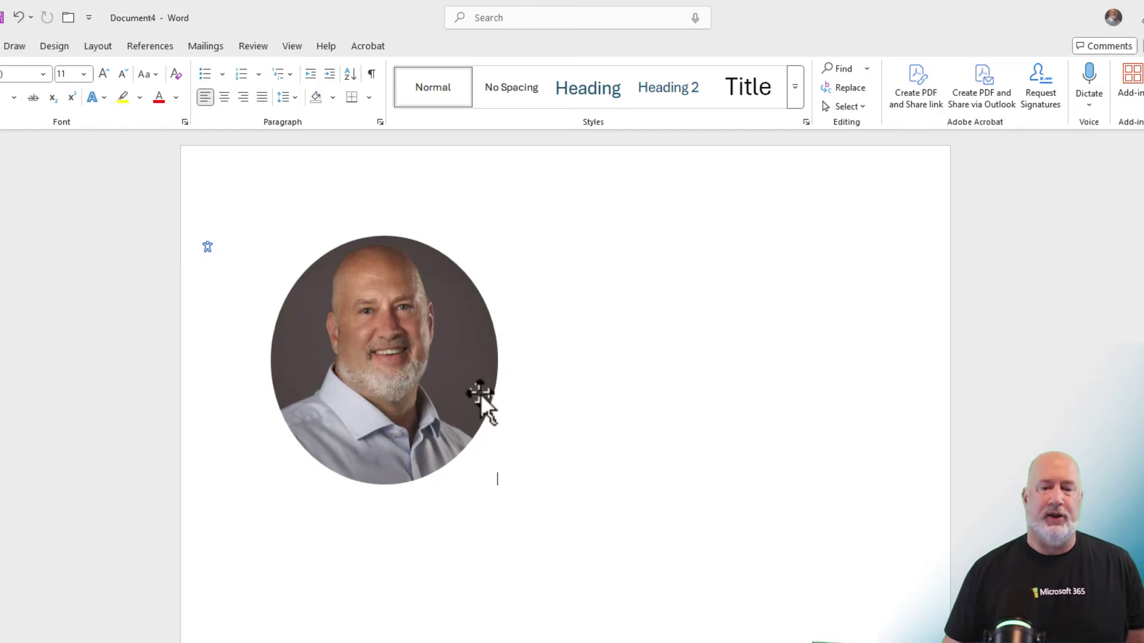
click(441, 395)
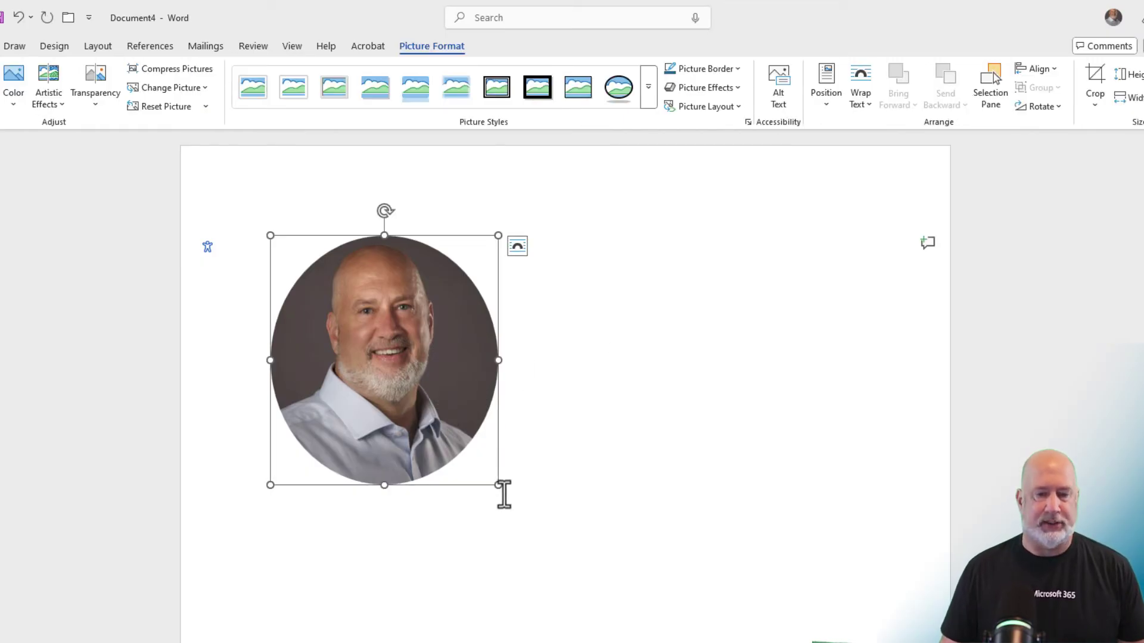
drag(498, 485, 351, 323)
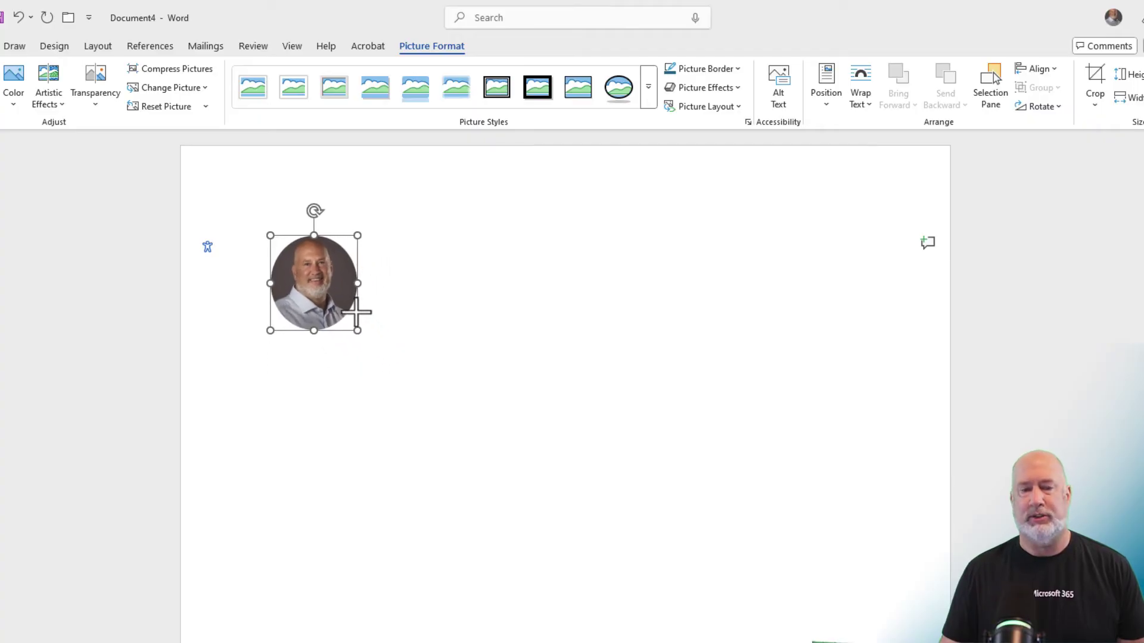
- Replace the signature's sample photo with the copied oval portrait, shrunk to fit beside the text
right_click(339, 278)
click(371, 334)
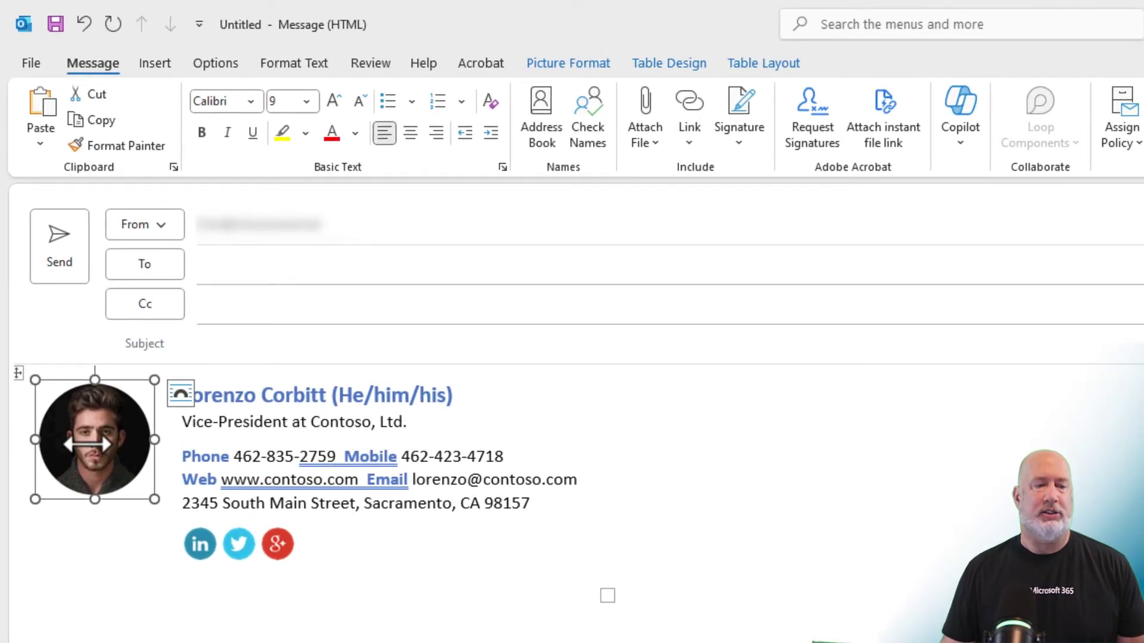
key(Delete)
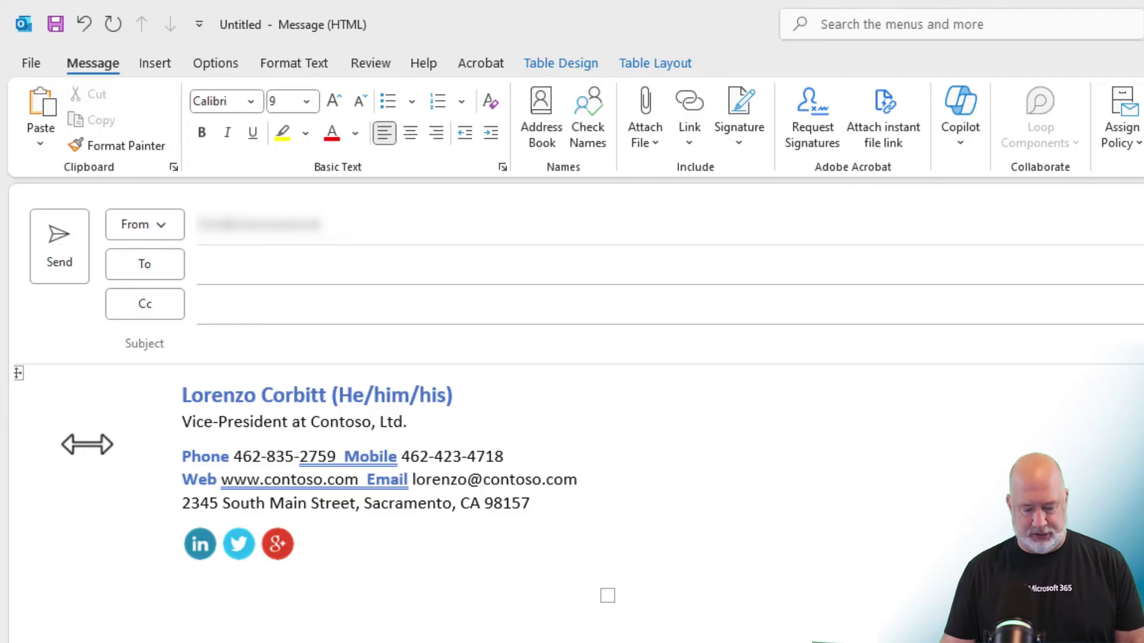
key(ctrl+v)
click(101, 434)
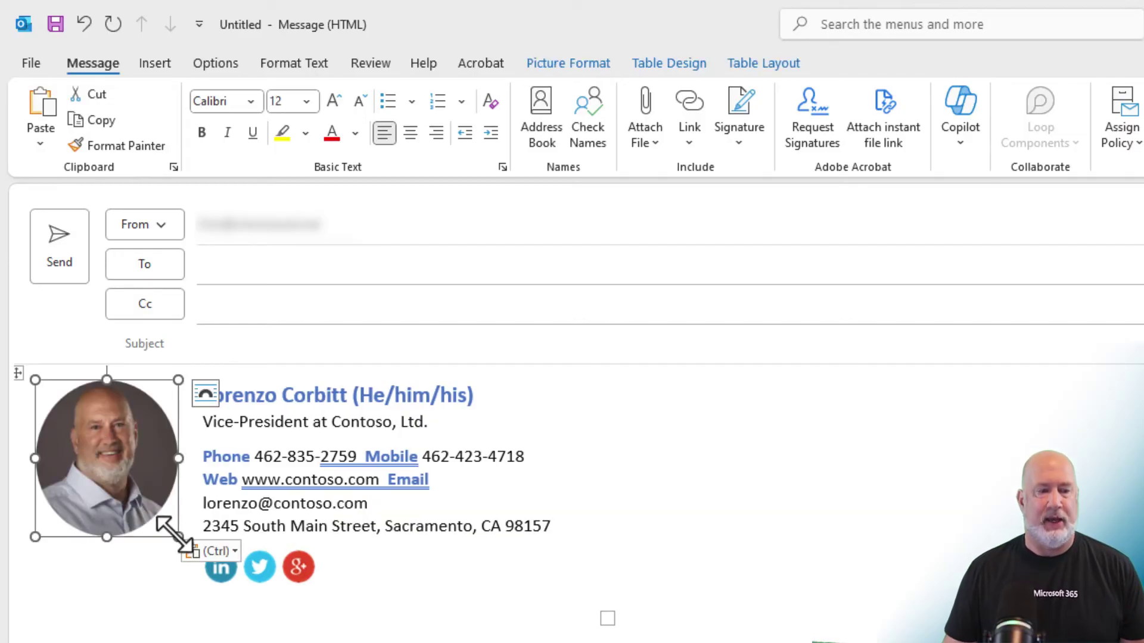
drag(174, 535, 142, 498)
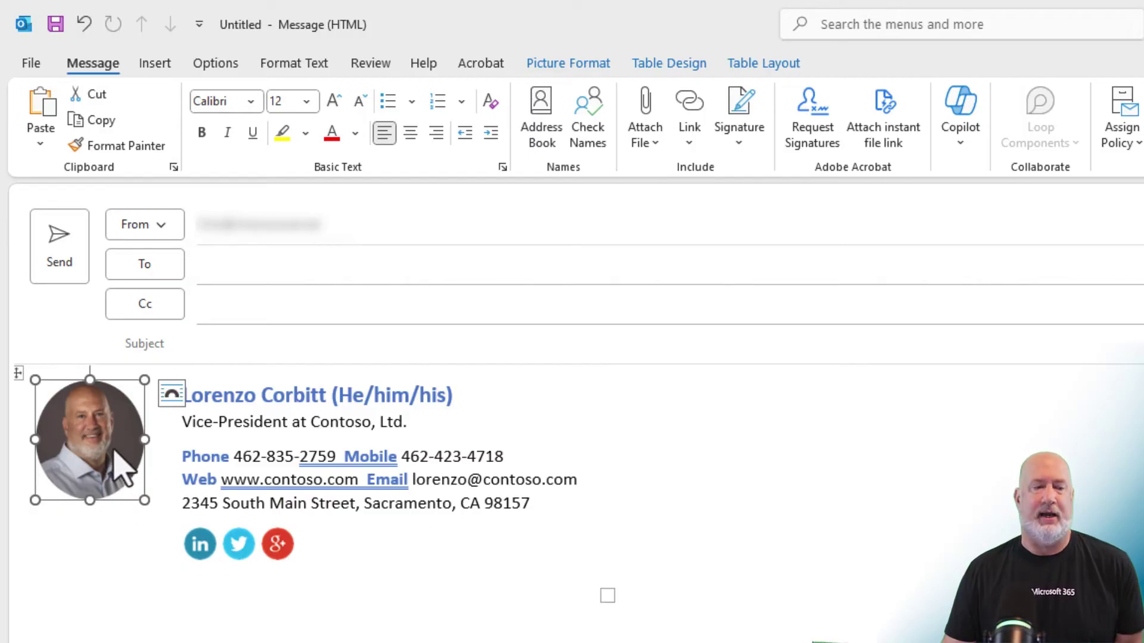
click(544, 409)
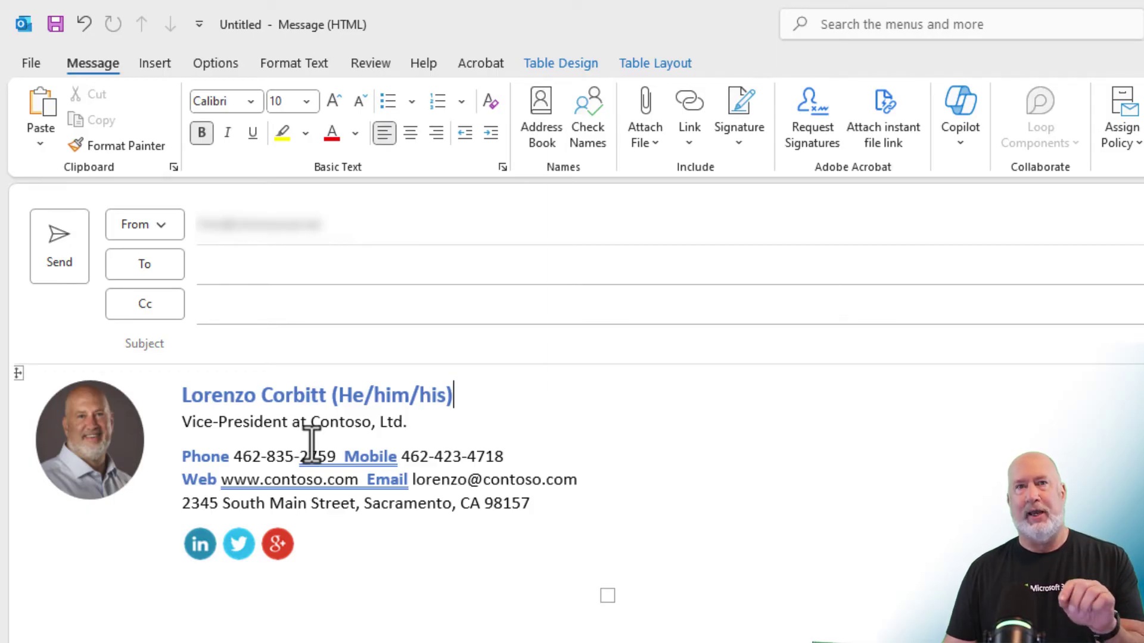
- Add a new signature named 'menard youtube video signature' in the Signatures dialog
click(19, 372)
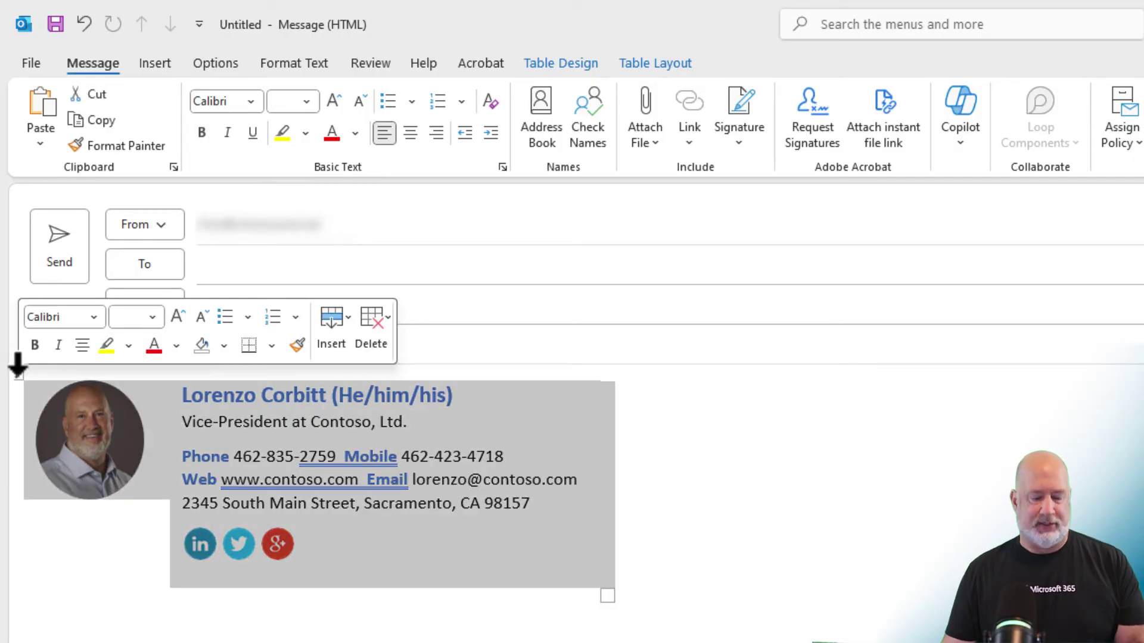
click(746, 145)
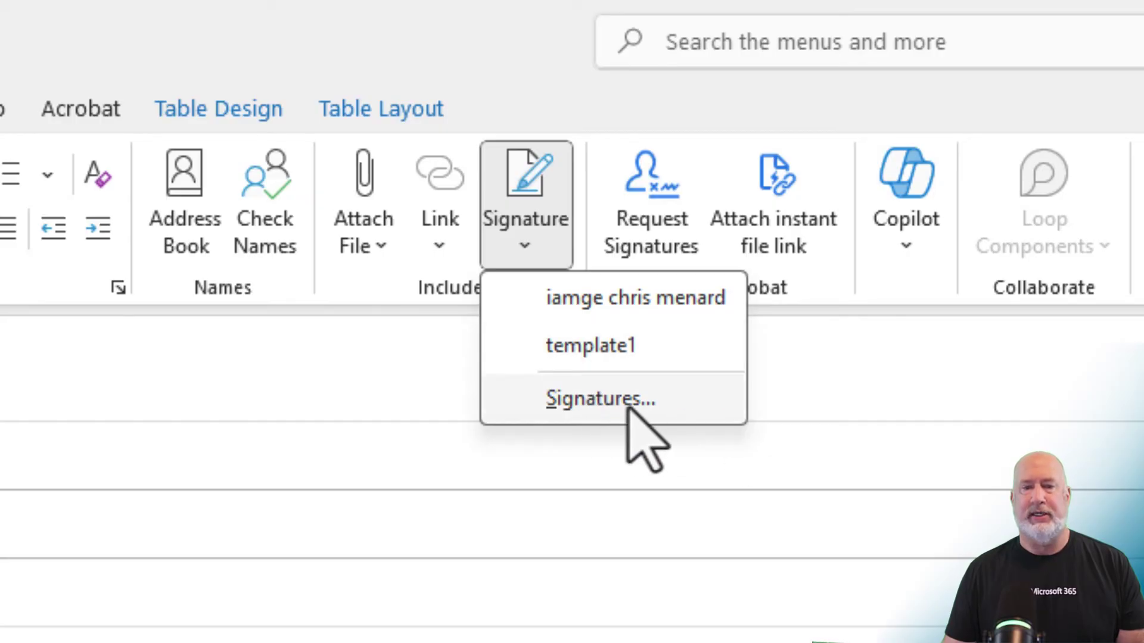
click(632, 411)
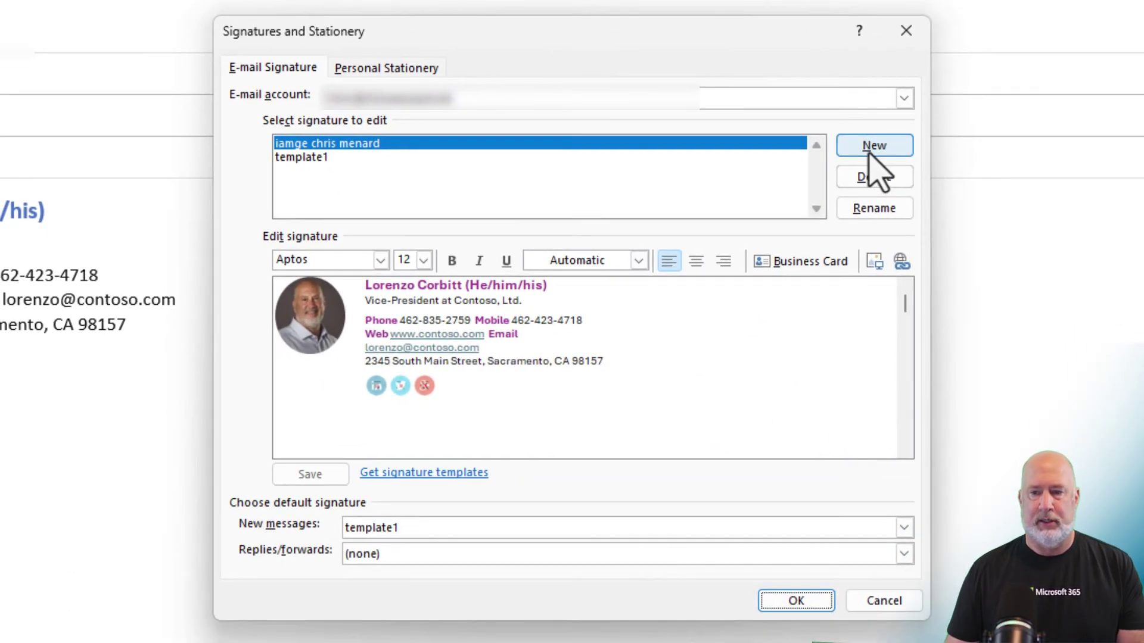
click(871, 149)
text(menard youtube video signature)
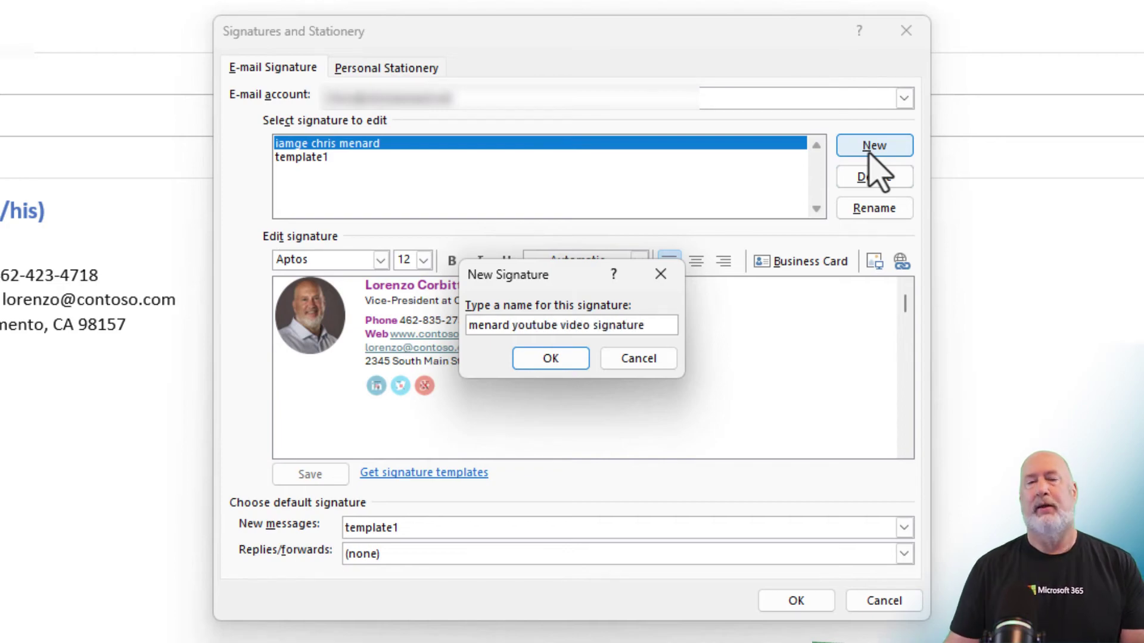
click(551, 361)
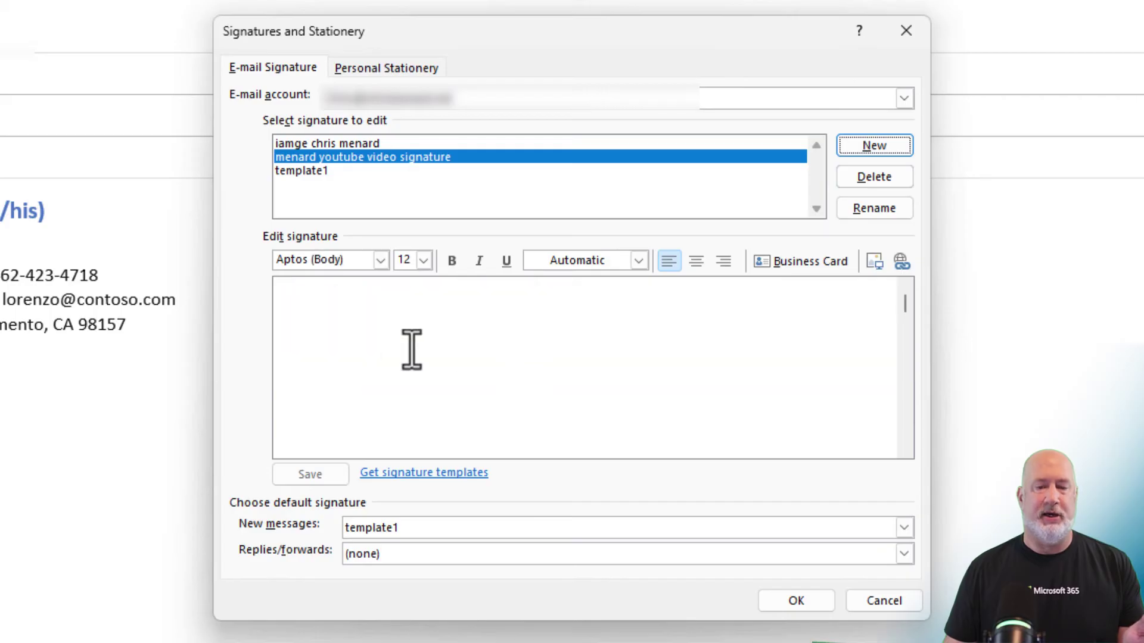
click(321, 318)
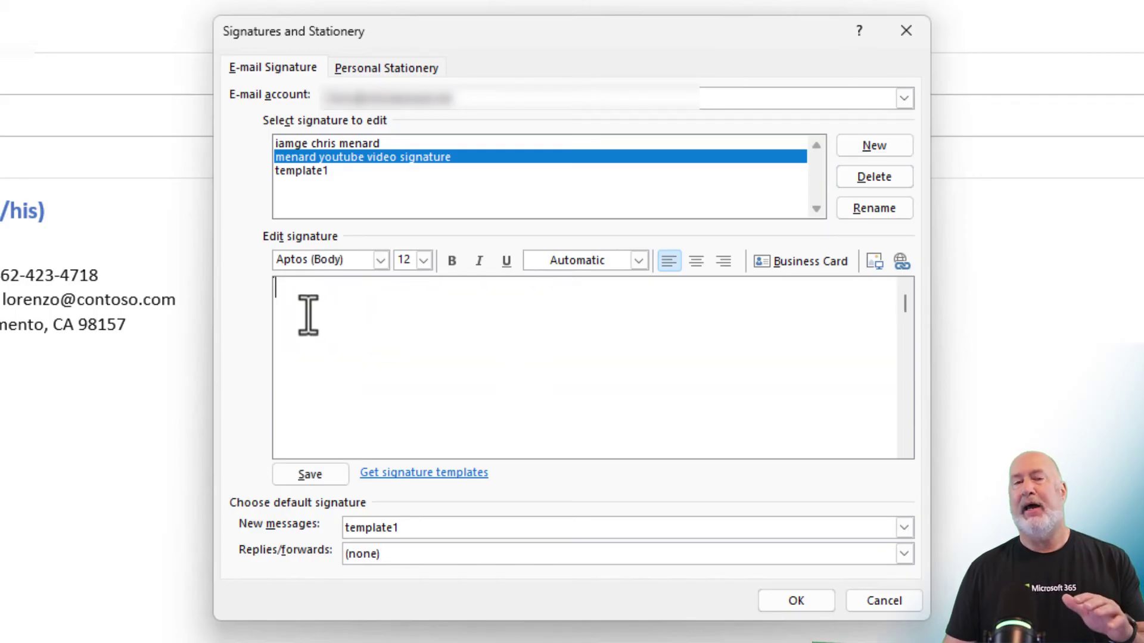
- Paste the copied template signature (photo, contact details, social icons) into the signature editor
key(ctrl+v)
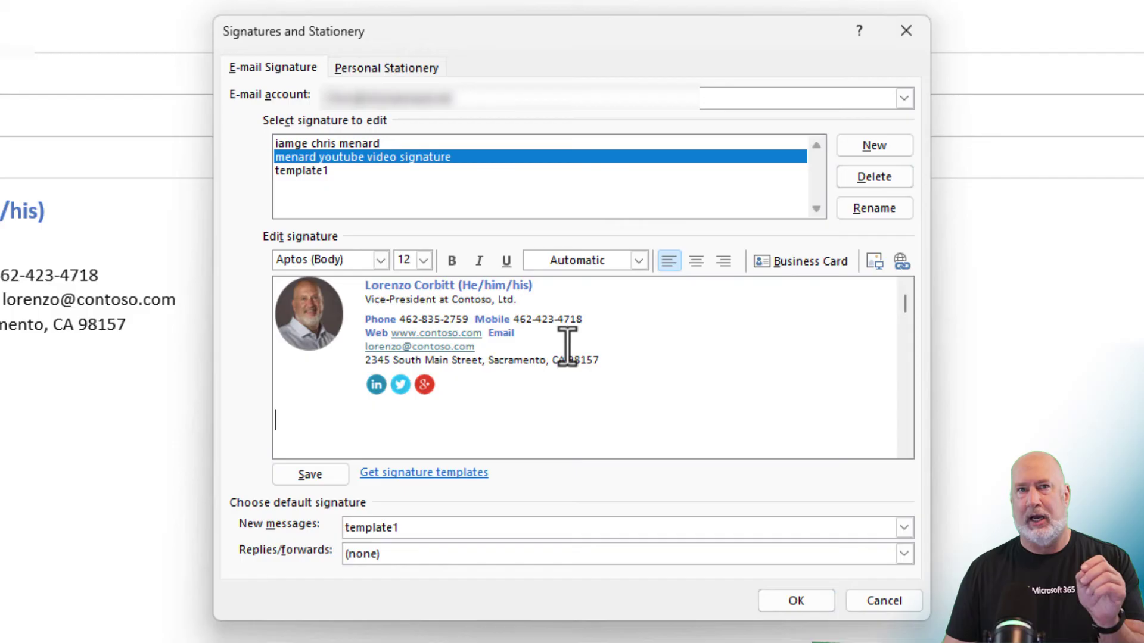
click(399, 386)
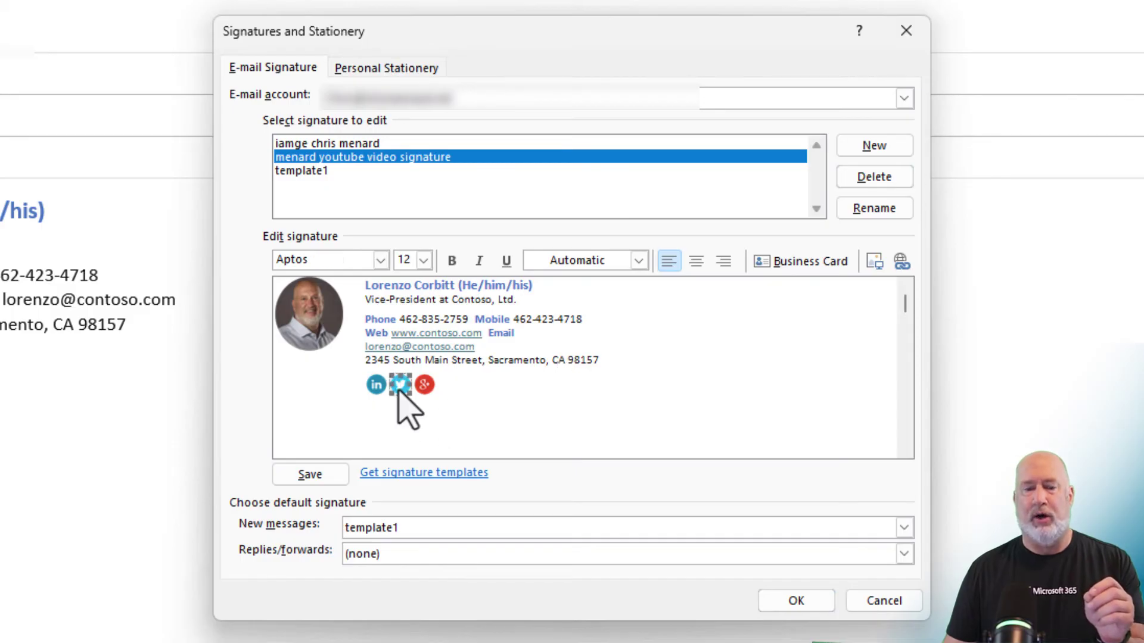
click(424, 386)
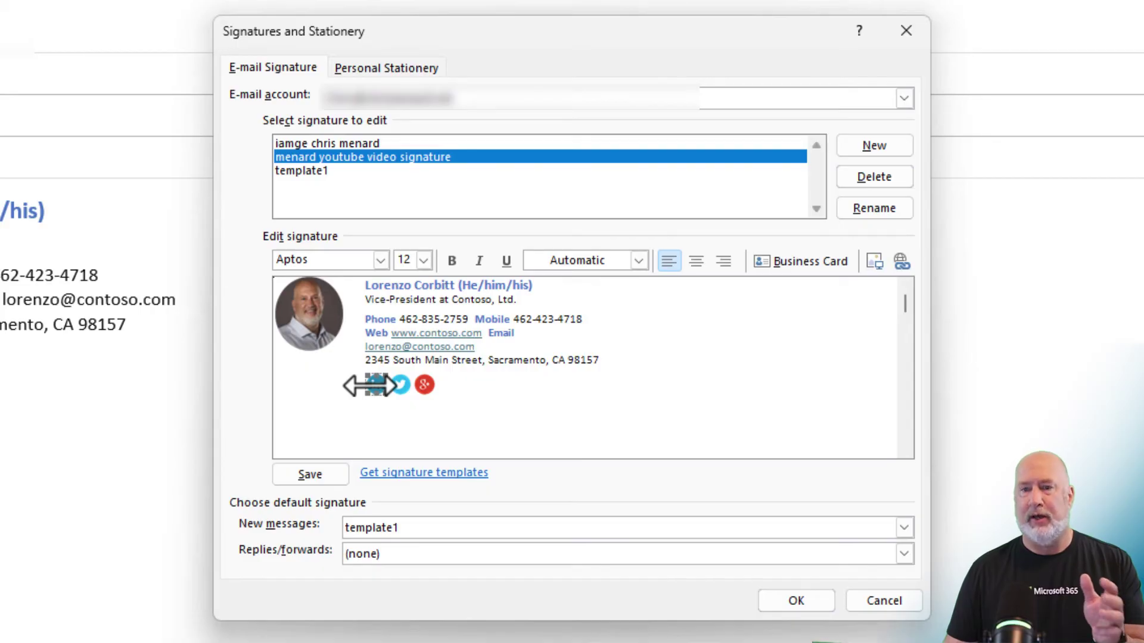
- Check that the LinkedIn icon's hyperlink points to linkedin.com, leaving it unchanged
click(902, 262)
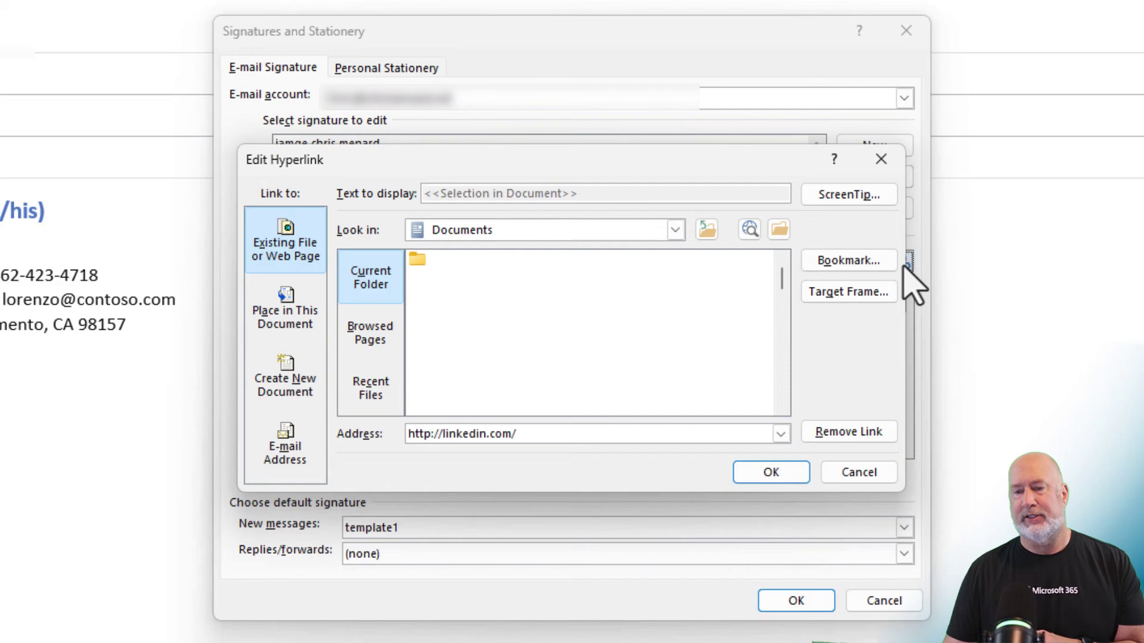
click(470, 444)
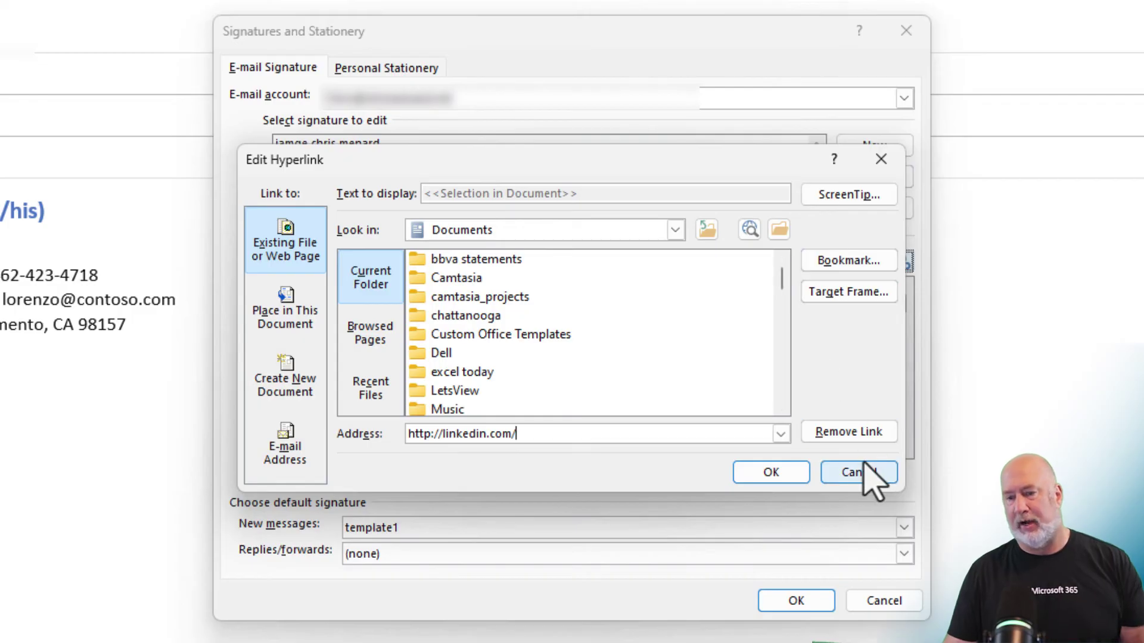
click(853, 477)
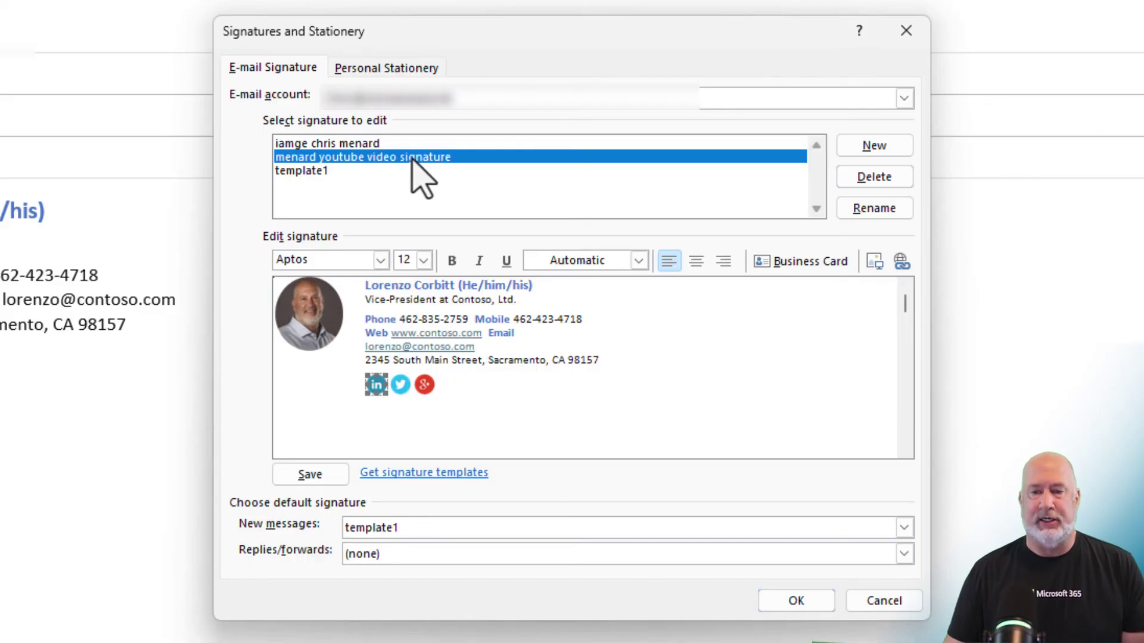
- Set 'menard youtube video signature' as the New messages default signature
click(409, 531)
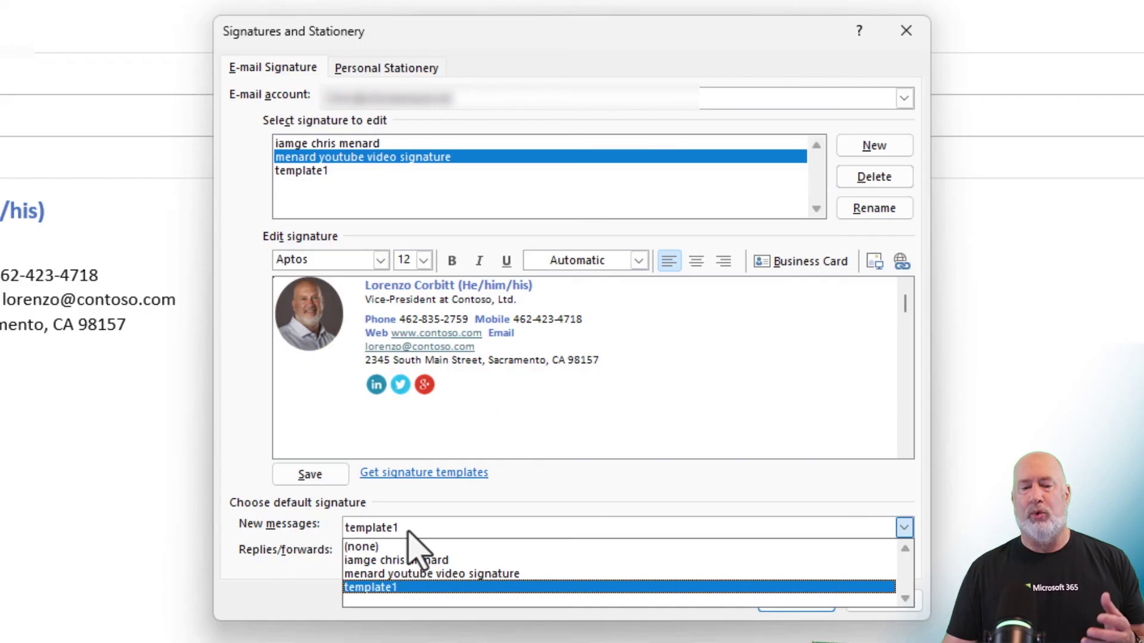
click(420, 573)
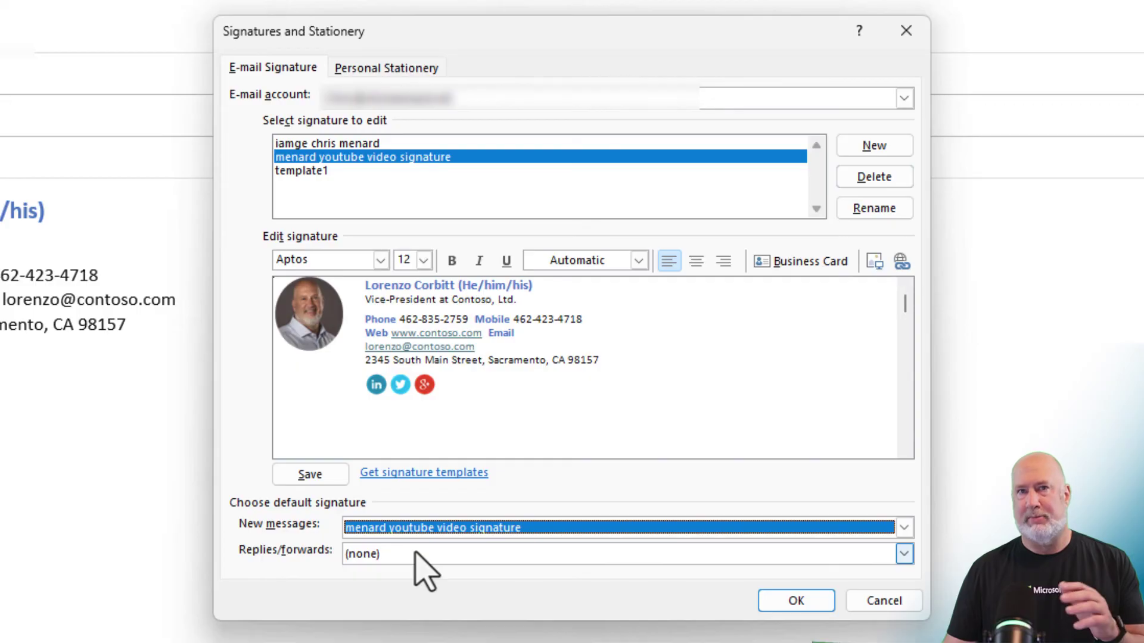
- Save the signature settings, close the test message without saving, and start a new email
click(797, 600)
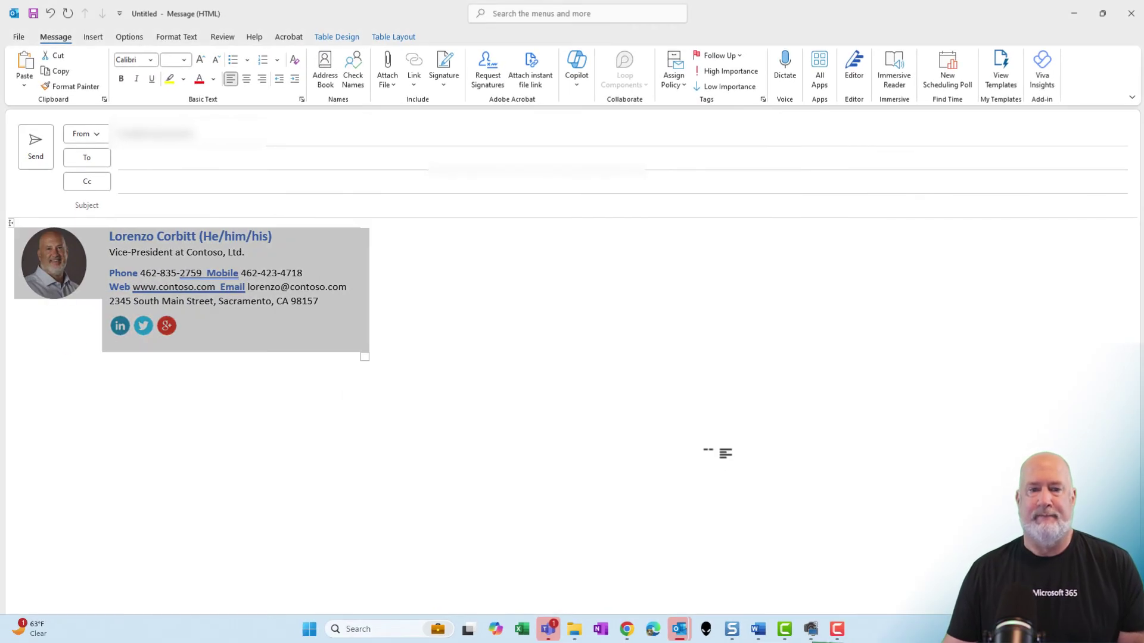
click(473, 320)
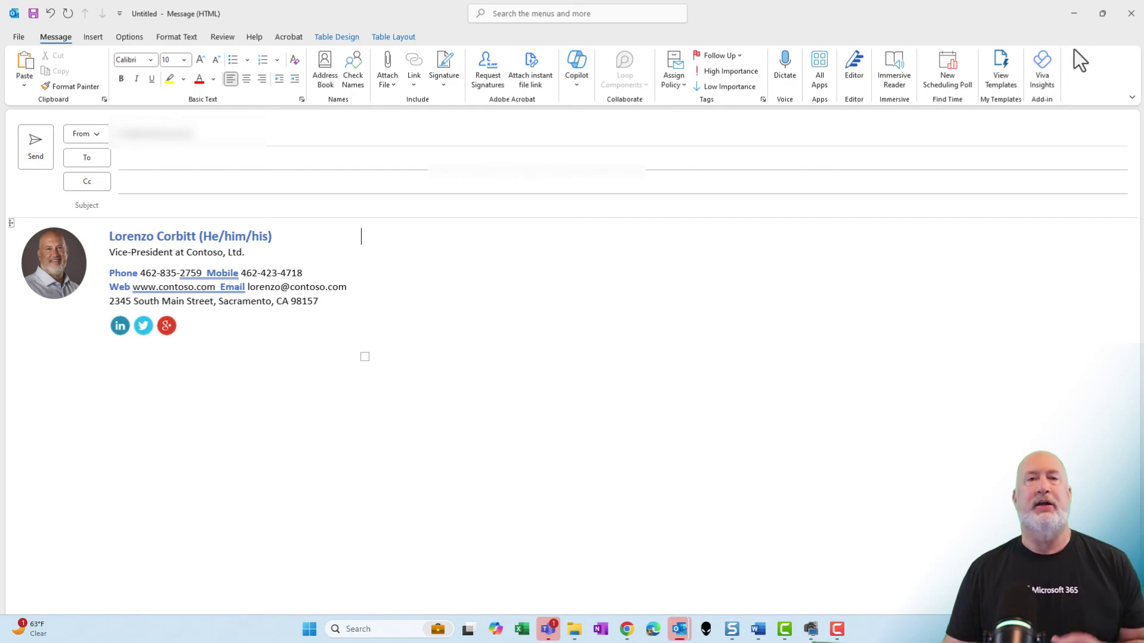
click(1131, 13)
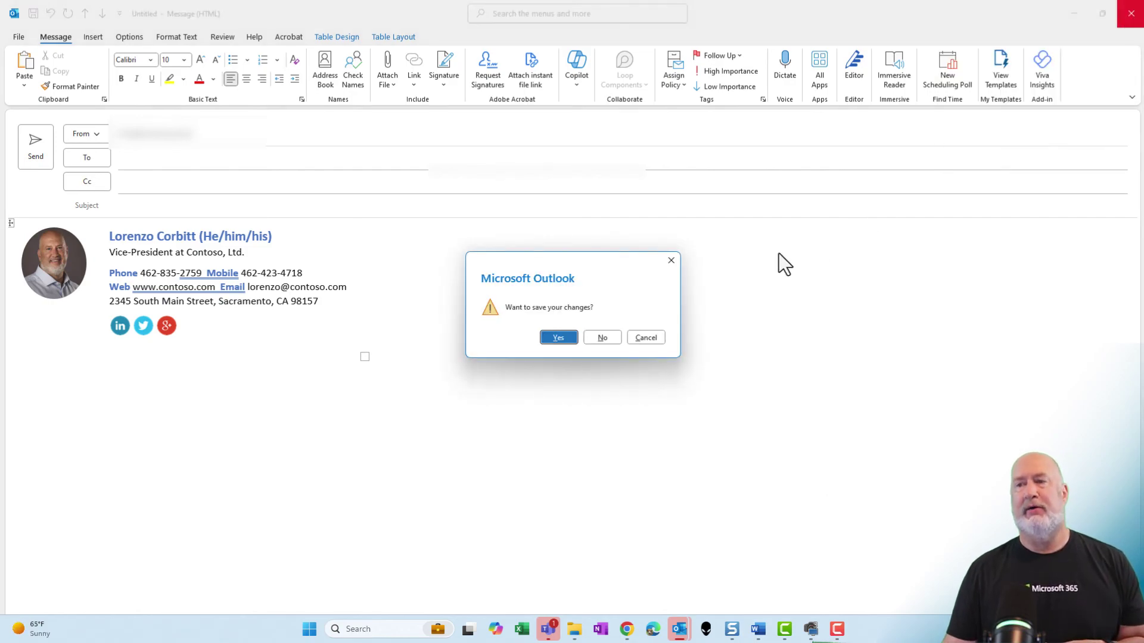
click(601, 337)
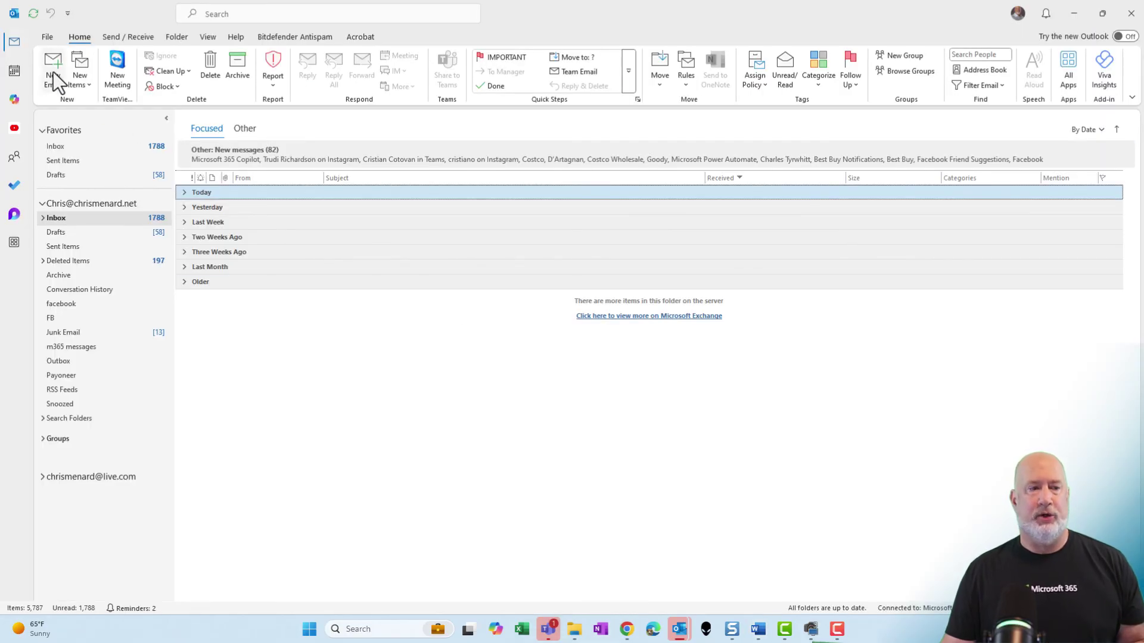
click(52, 71)
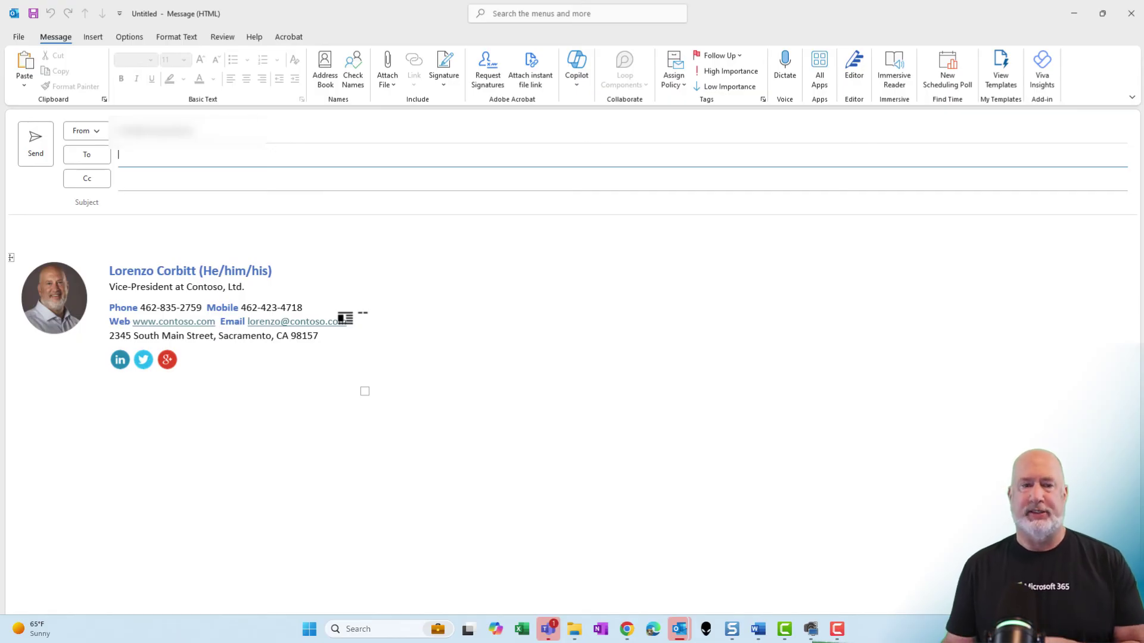
- In the Signatures settings, select the old 'template1' signature and choose Delete
click(444, 79)
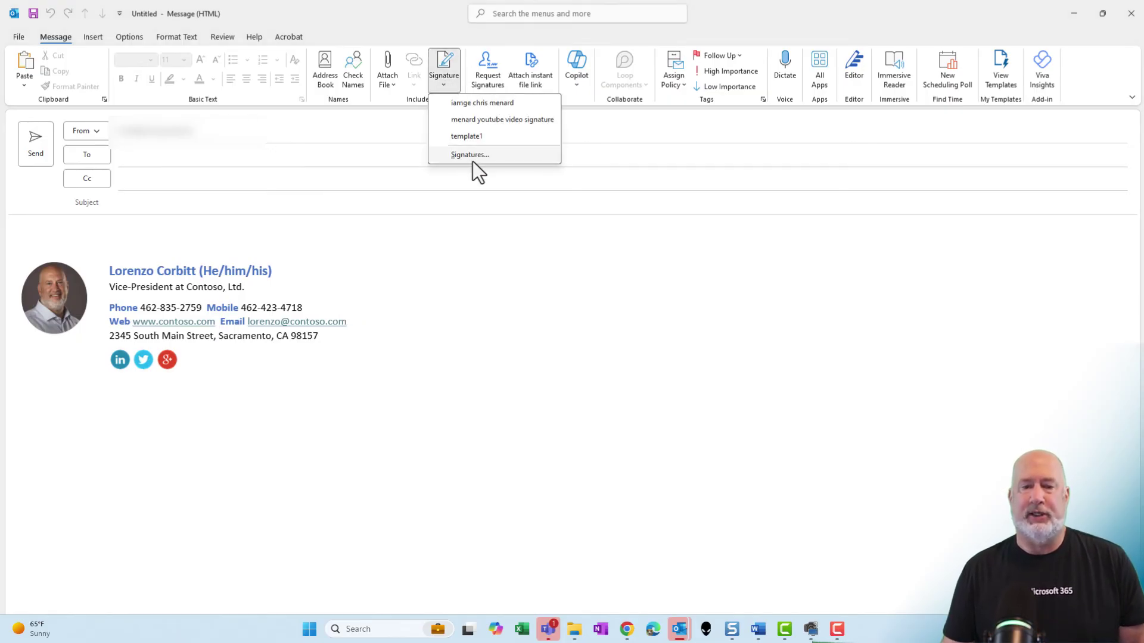
click(470, 154)
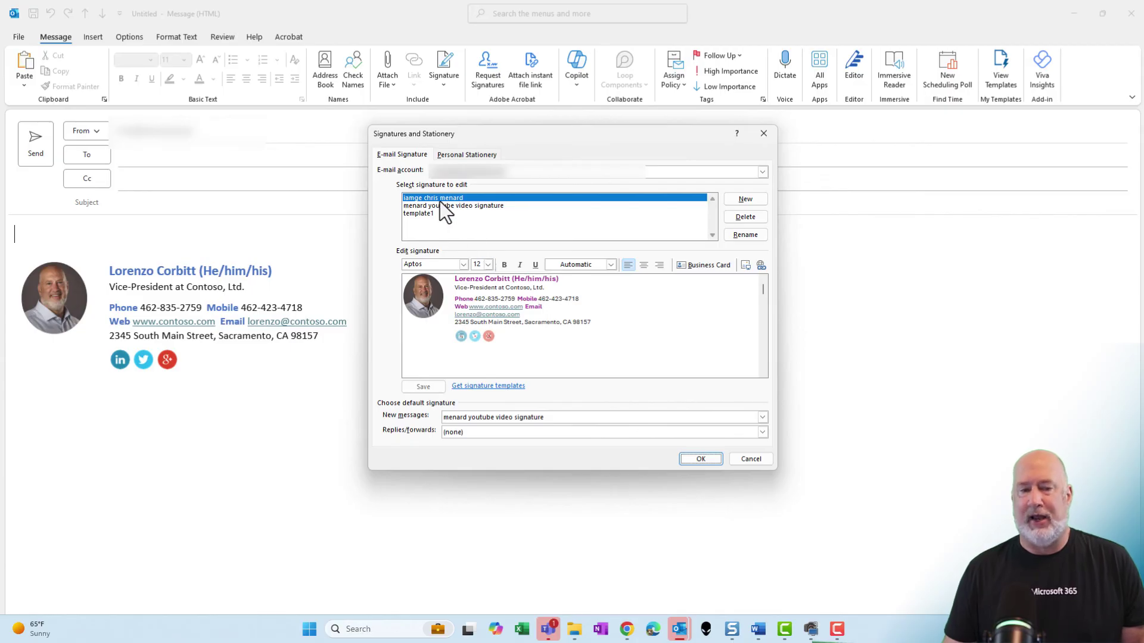
click(430, 213)
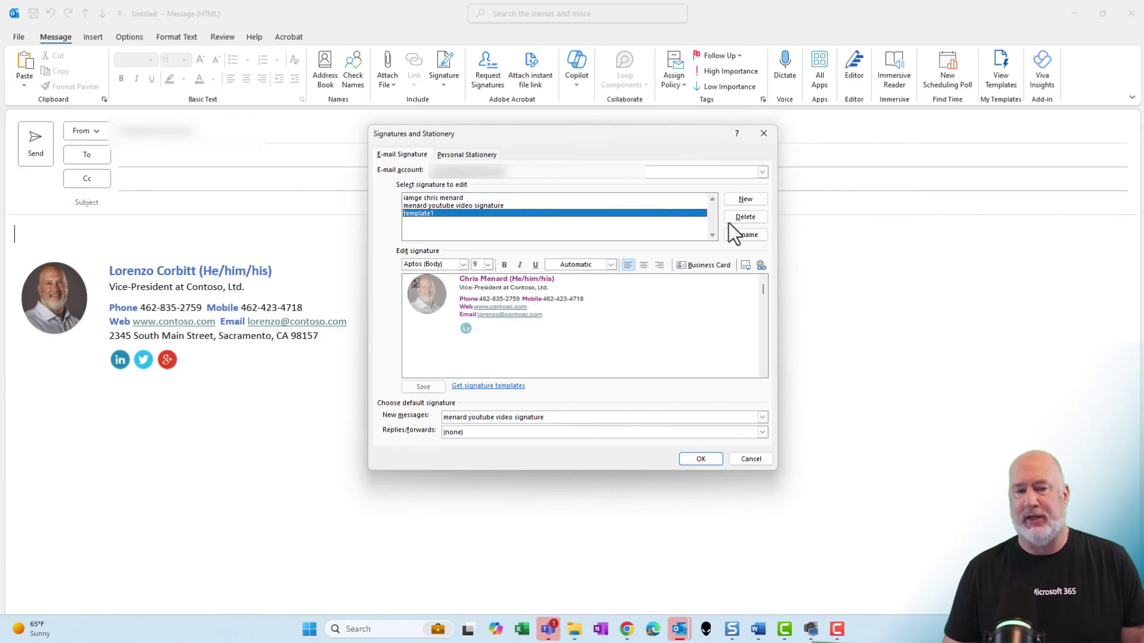
click(739, 219)
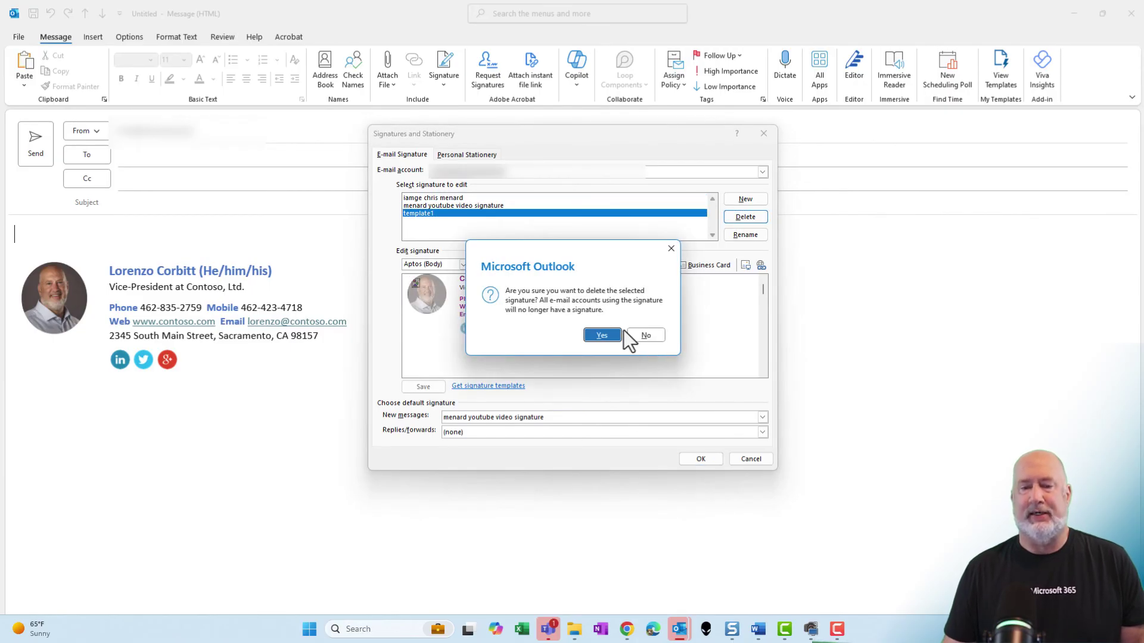